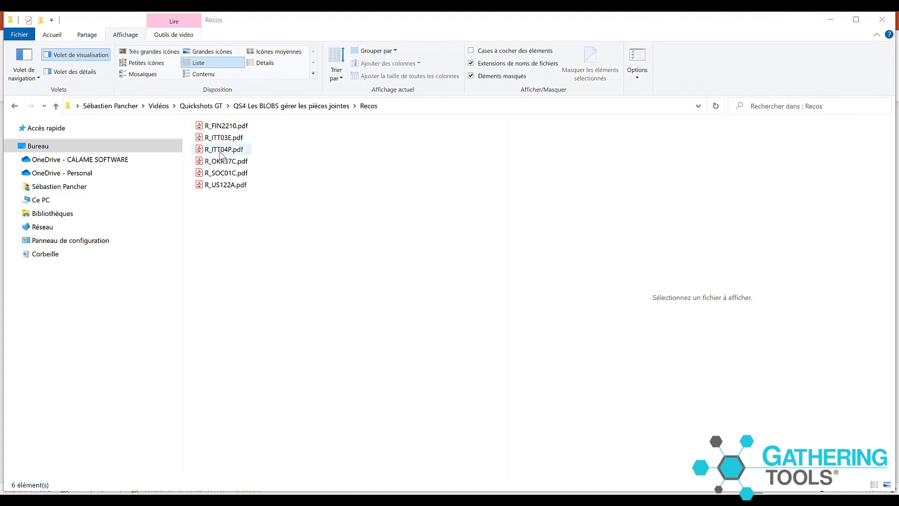
# - Preview the R_ITT04P.pdf recommendation document in the Recos folder
pyautogui.click(221, 154)
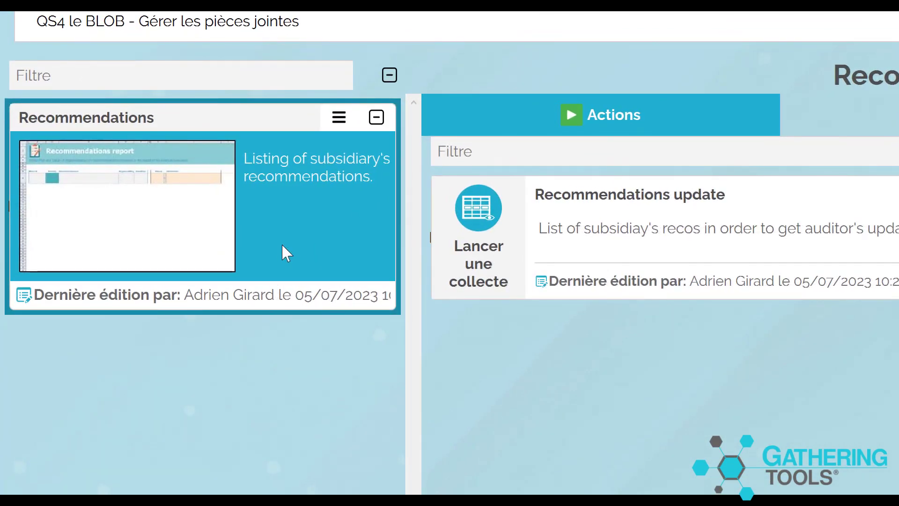
# - In GTAnswer, edit the Recommendations model, export its Excel file as QS4 CSR Demo.xlsx and open it in Excel
pyautogui.rightClick(283, 245)
pyautogui.click(340, 304)
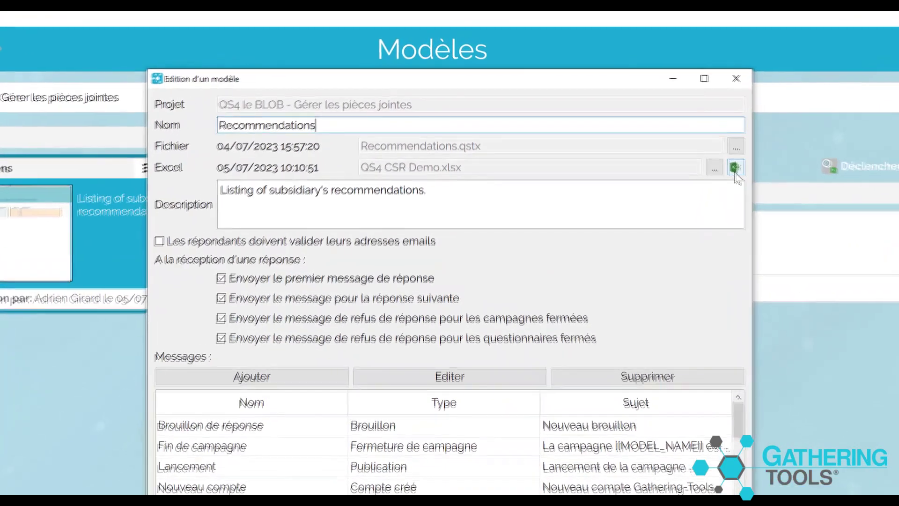
pyautogui.click(733, 168)
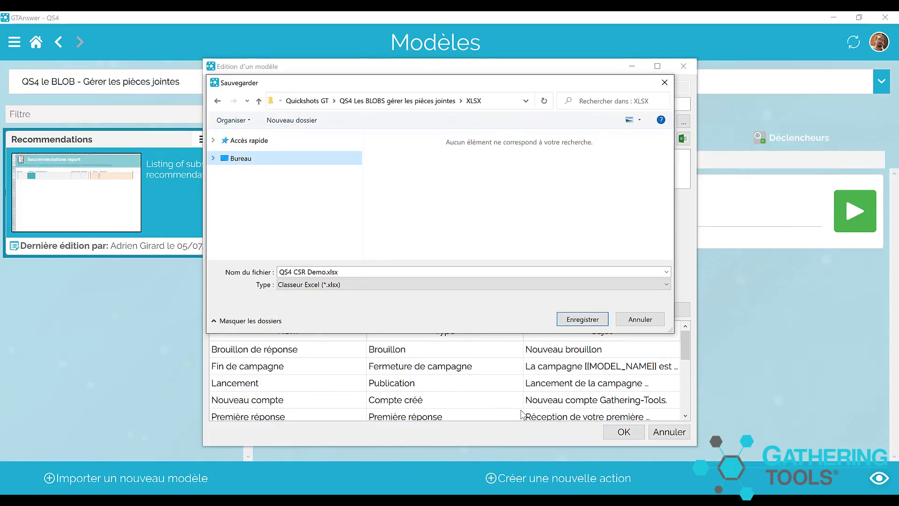
pyautogui.click(581, 320)
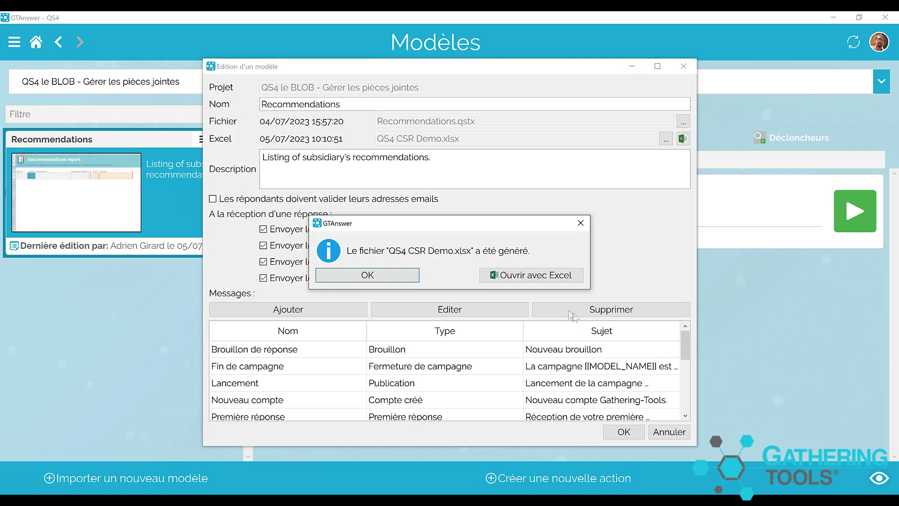
pyautogui.click(528, 278)
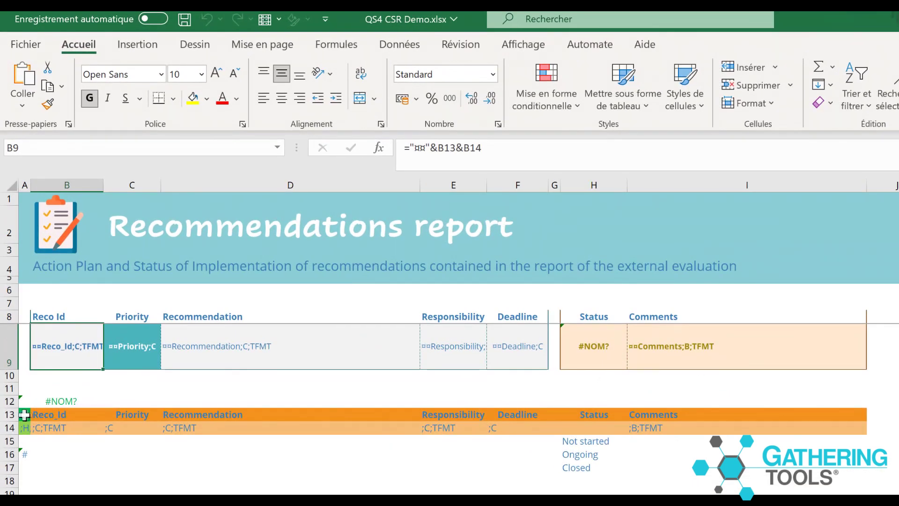
# - Examine the field definitions in rows 13 and 14 and the row-conditioning formula in cell A16
pyautogui.click(8, 415)
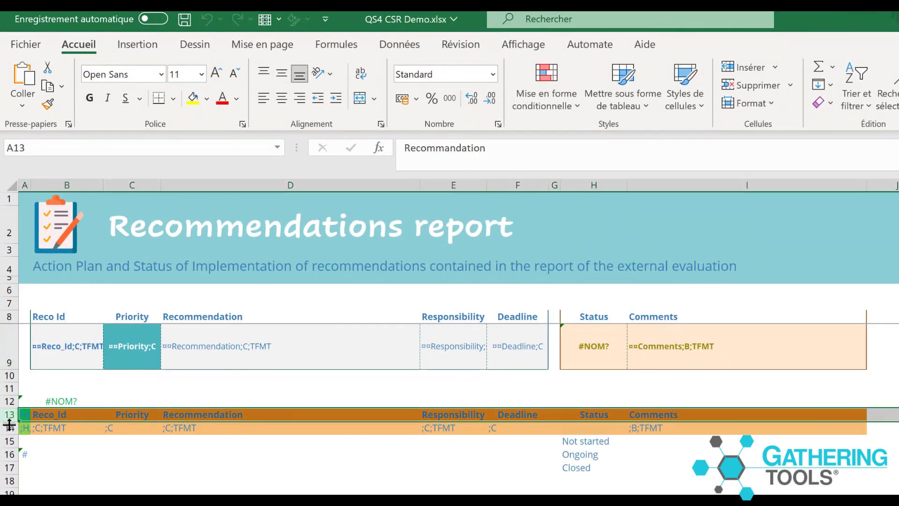
pyautogui.click(9, 427)
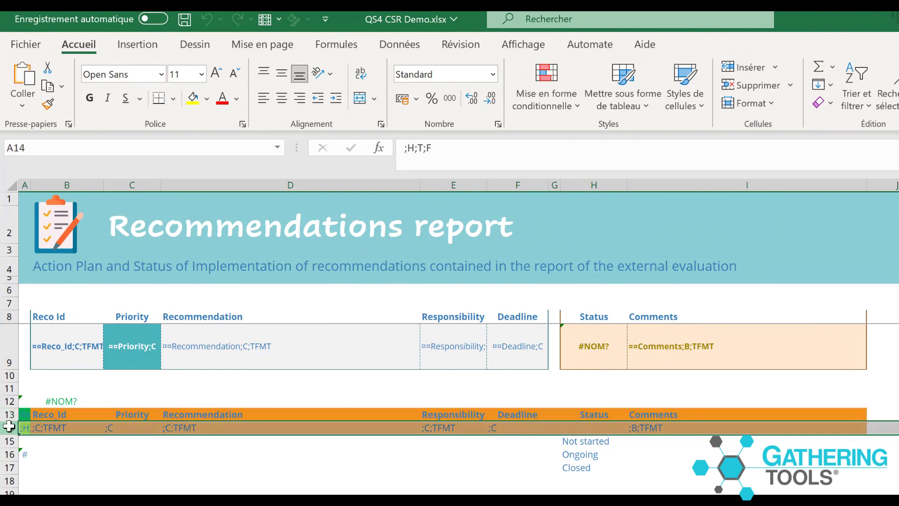
pyautogui.click(25, 455)
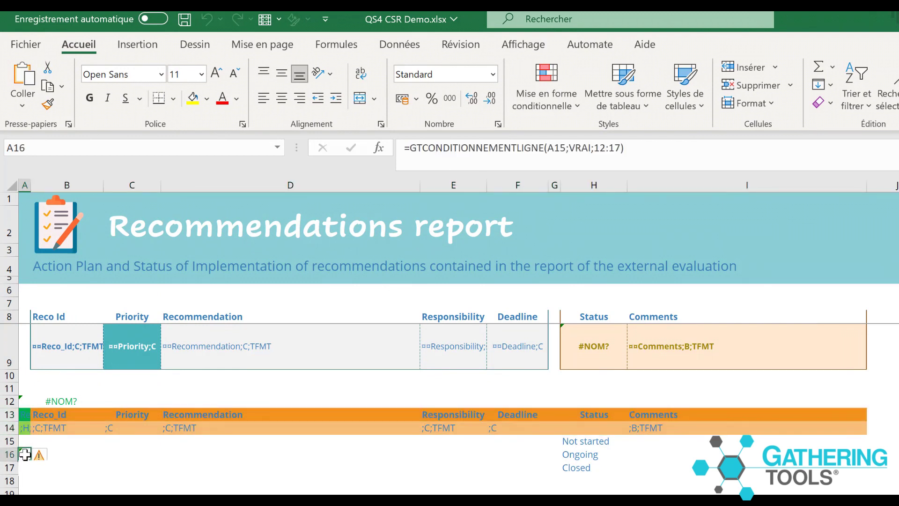
# - Duplicate the Responsibility column E by inserting its copy immediately before it
pyautogui.click(459, 184)
pyautogui.hotkey('ctrl', 'c')
pyautogui.rightClick(462, 187)
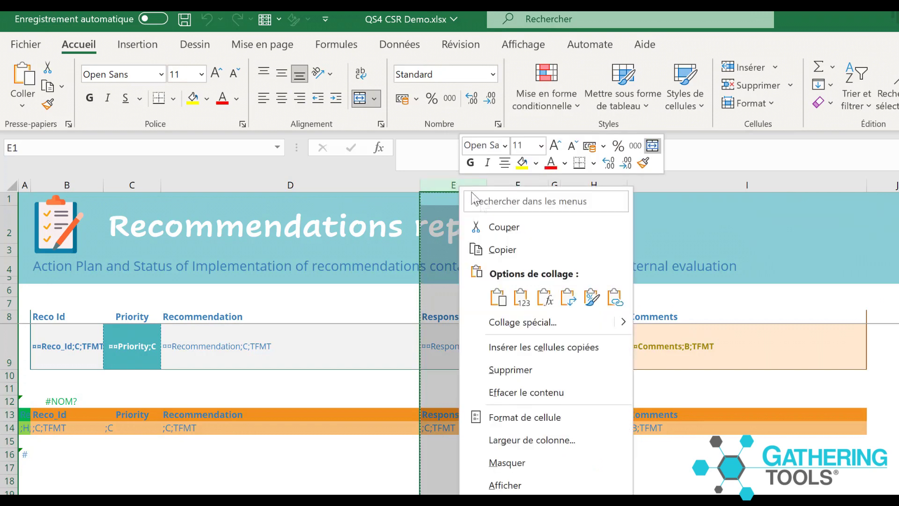
pyautogui.click(547, 348)
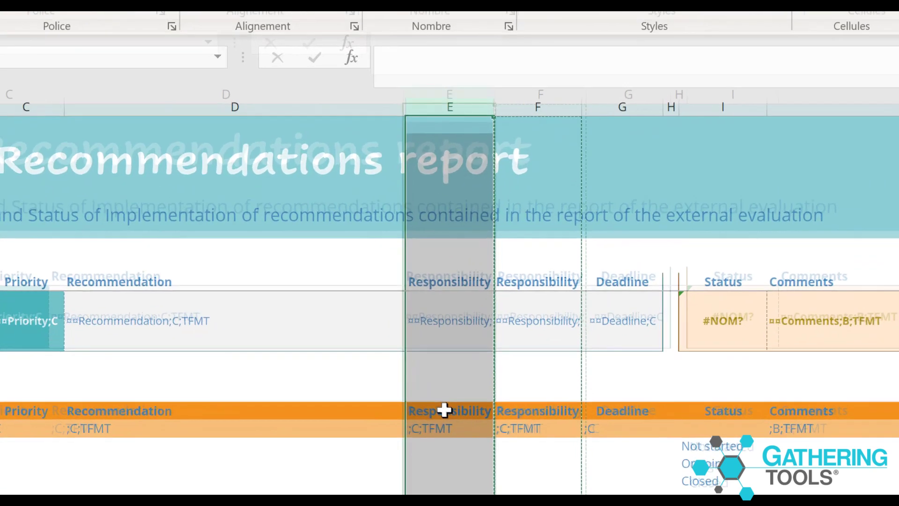
# - Name the new column E field Documentation in row 13 and set its definition to ;PD in row 14
pyautogui.click(449, 415)
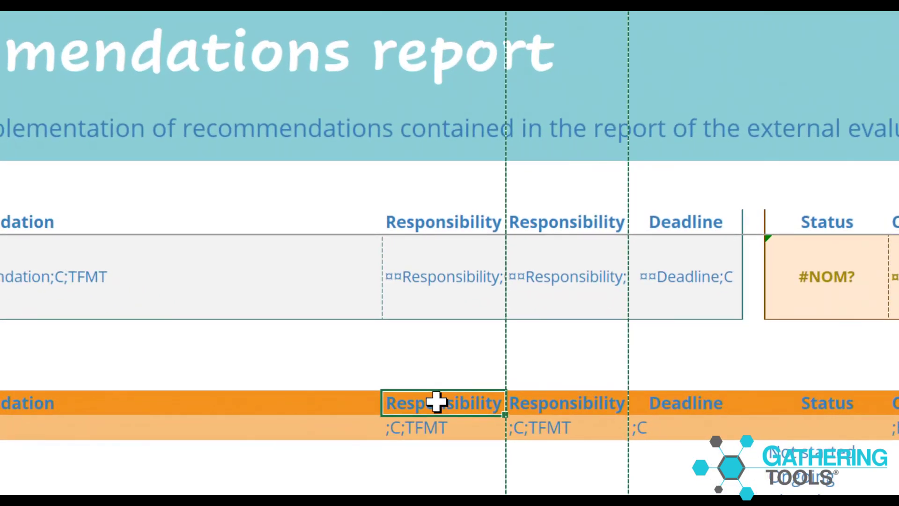
pyautogui.write('Documentation')
pyautogui.press('Return')
pyautogui.write(';PD')
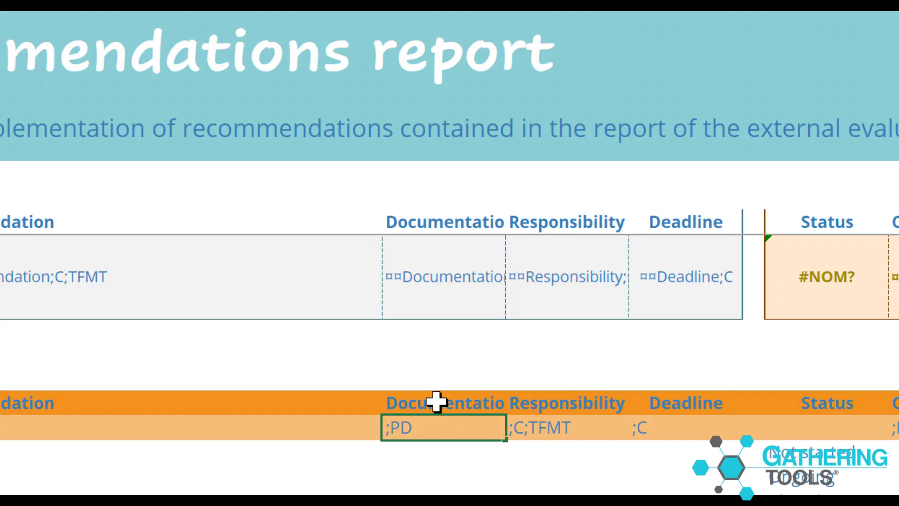
pyautogui.press('Return')
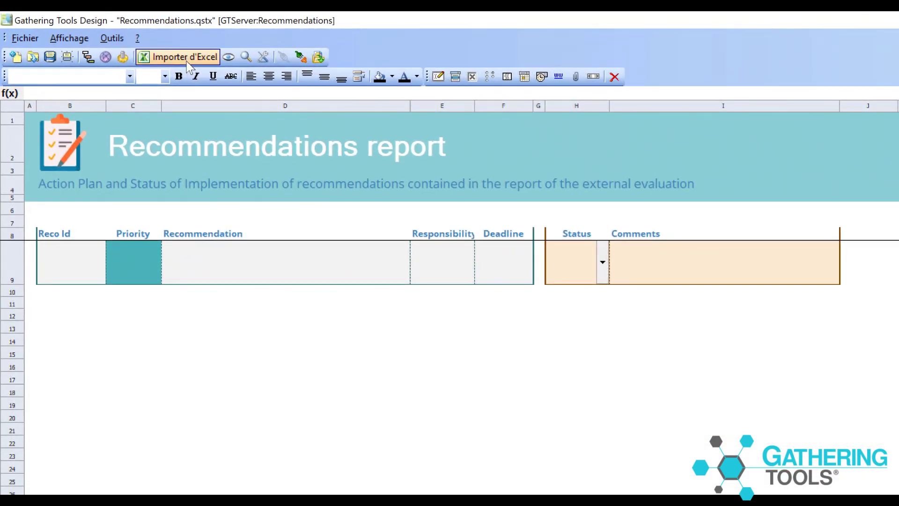
# - In Gathering Tools Design, update the Recommendations Initial sheet from Excel and save the questionnaire, updating the GTServer model
pyautogui.click(188, 60)
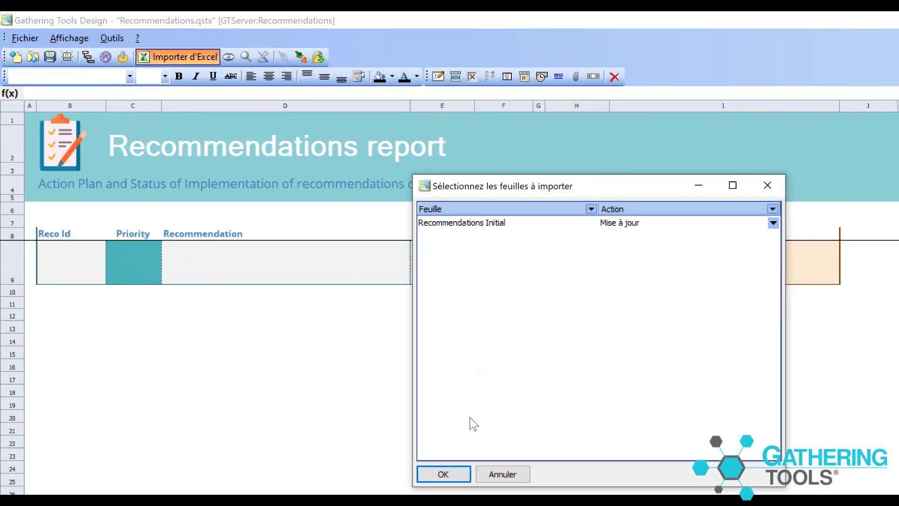
pyautogui.click(440, 469)
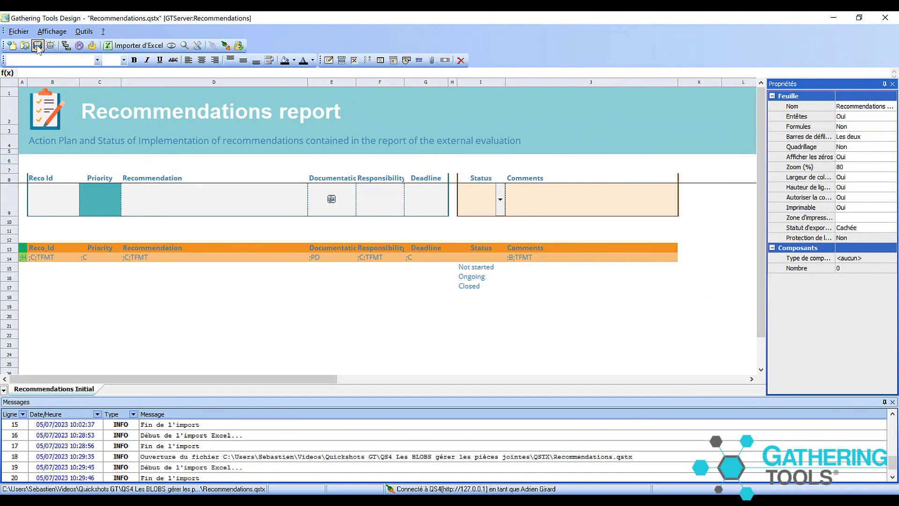
pyautogui.click(38, 47)
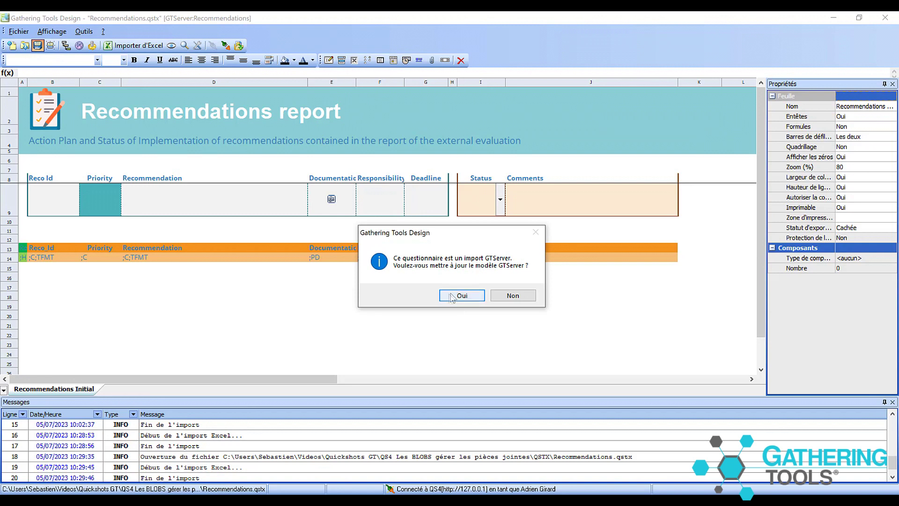
pyautogui.click(447, 298)
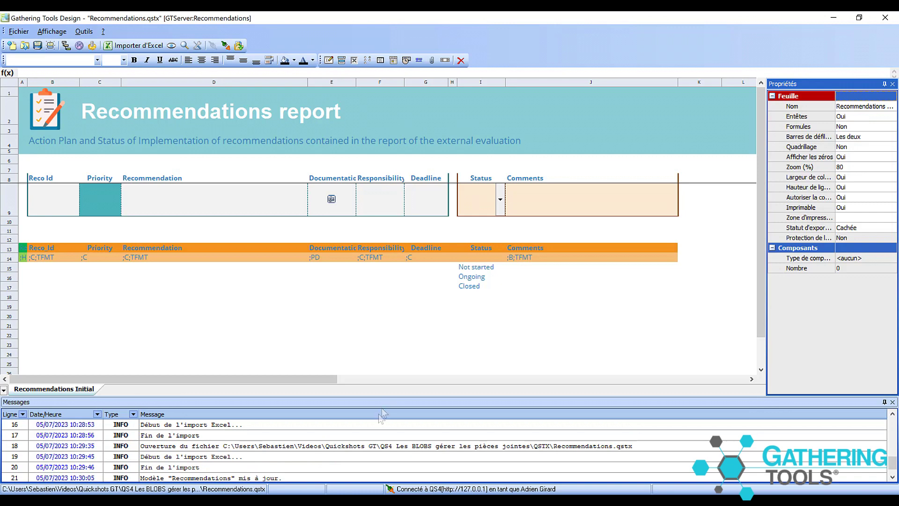
# - Save the edited workbook in Excel and reload QS4 CSR Demo.xlsx as the Recommendations model's Excel file in GTAnswer
pyautogui.click(349, 503)
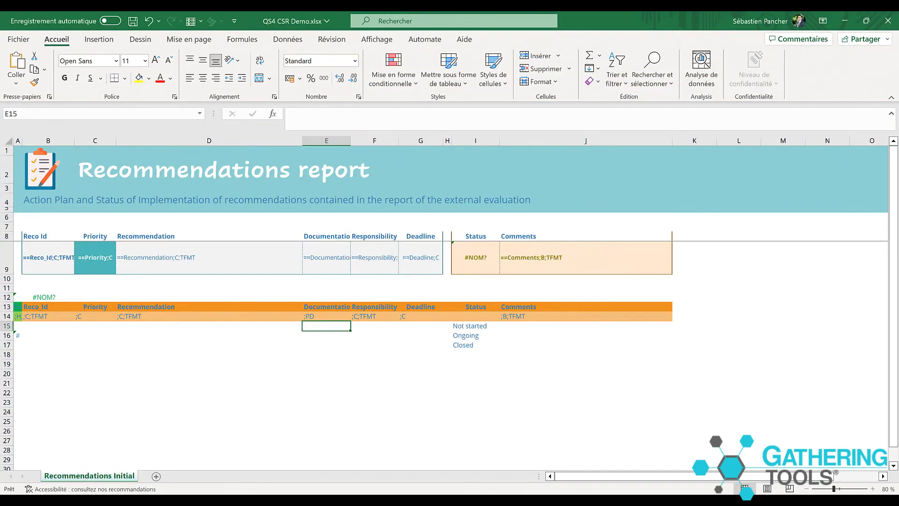
pyautogui.click(133, 21)
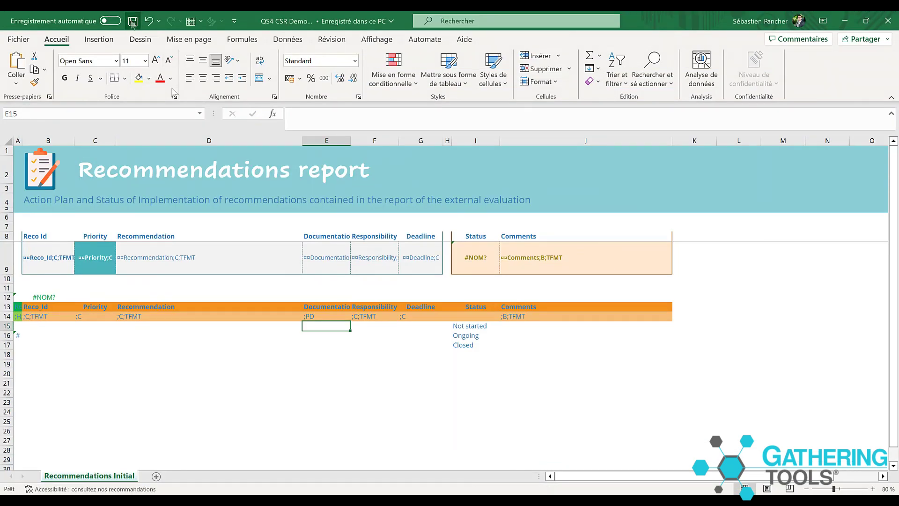
pyautogui.click(335, 502)
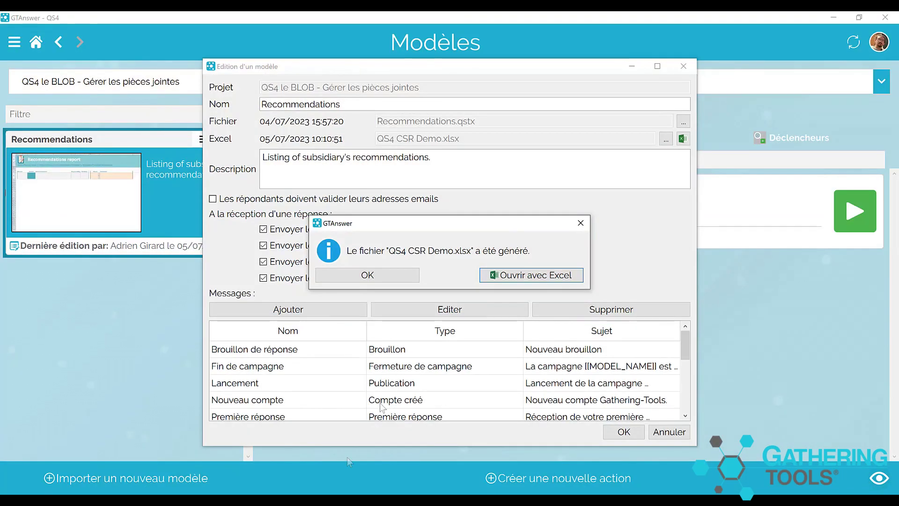
pyautogui.click(368, 274)
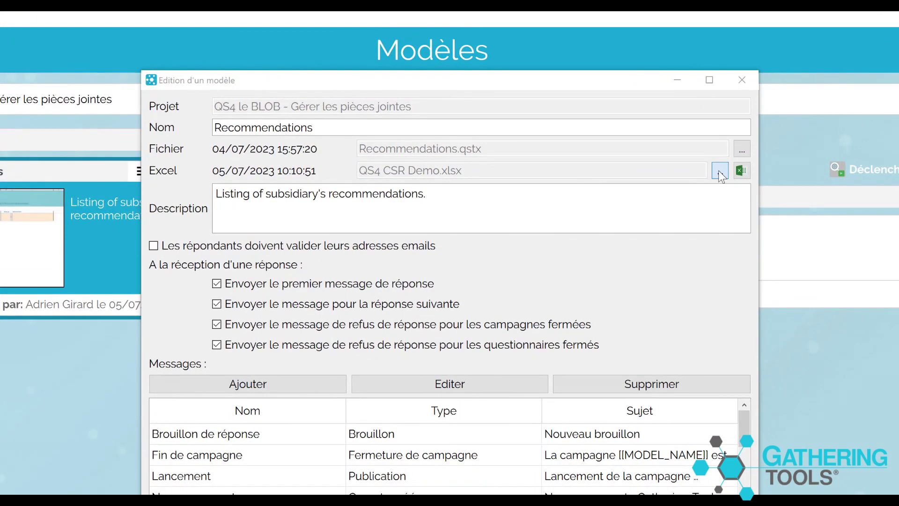
pyautogui.click(665, 139)
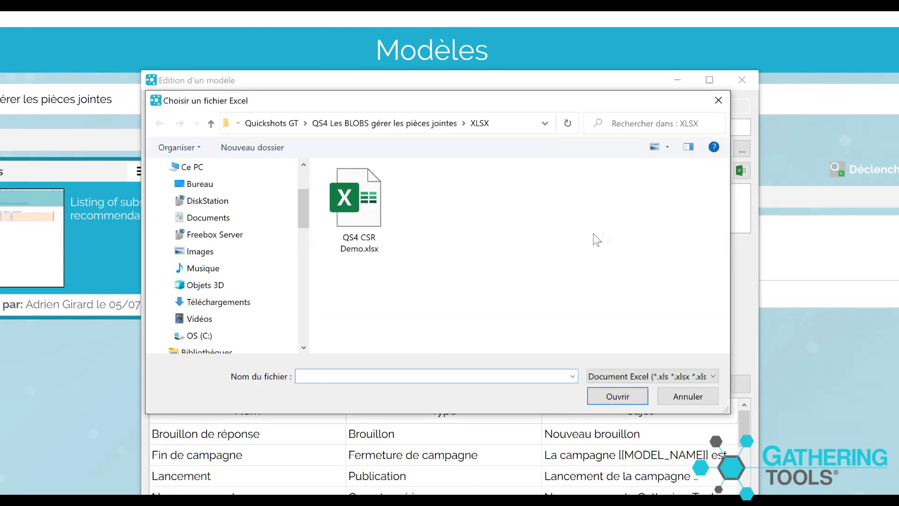
pyautogui.click(360, 202)
pyautogui.click(633, 400)
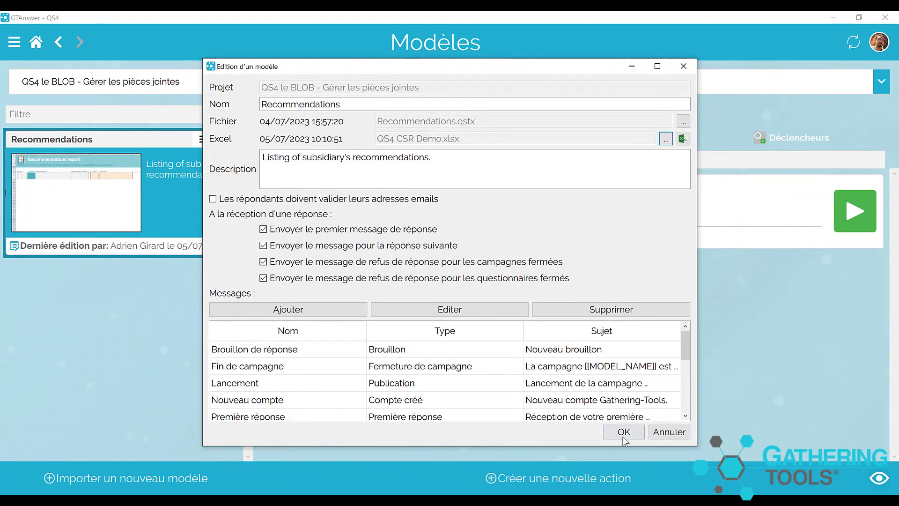
pyautogui.click(622, 433)
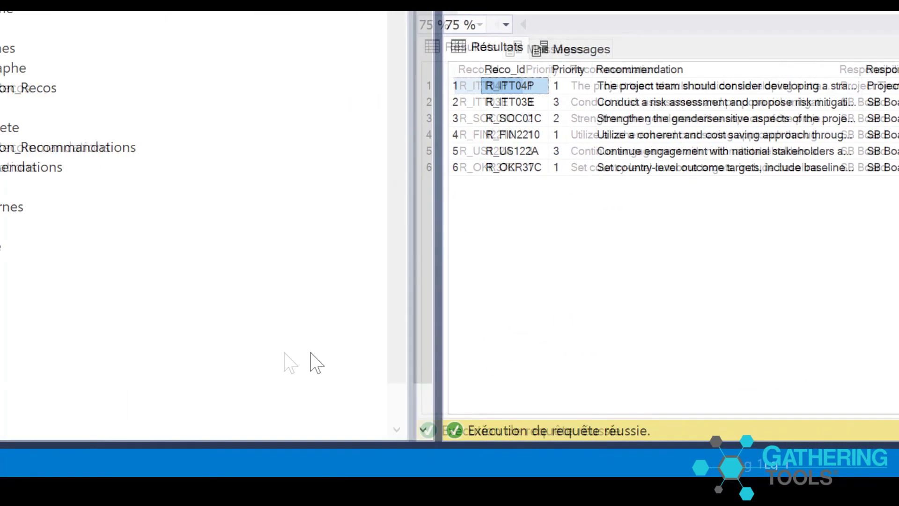
# - In SQL Server Management Studio, create a new view in the QS4_CLIENT database based on the Recommendations table
pyautogui.rightClick(47, 188)
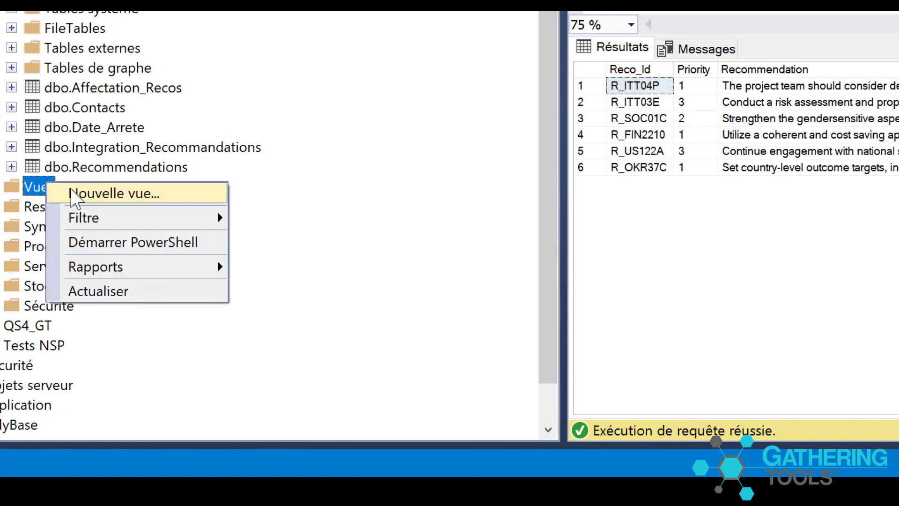
pyautogui.click(101, 192)
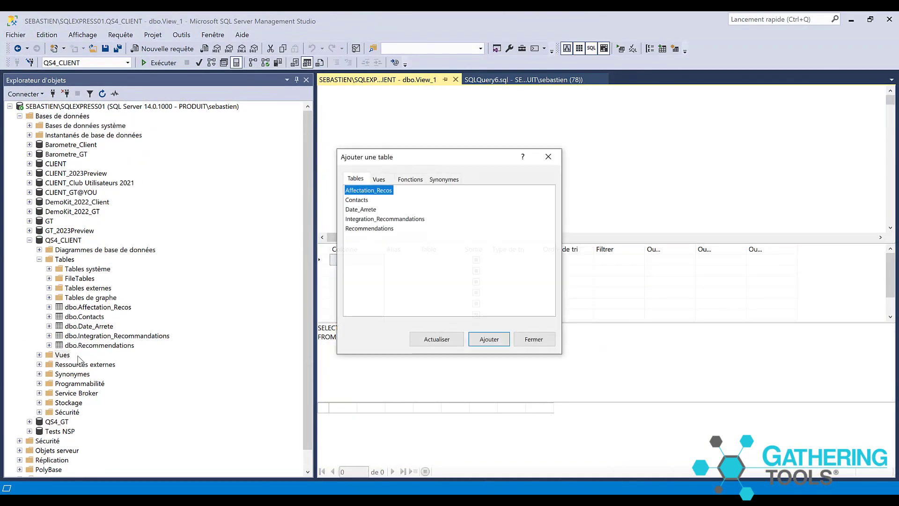
pyautogui.click(372, 230)
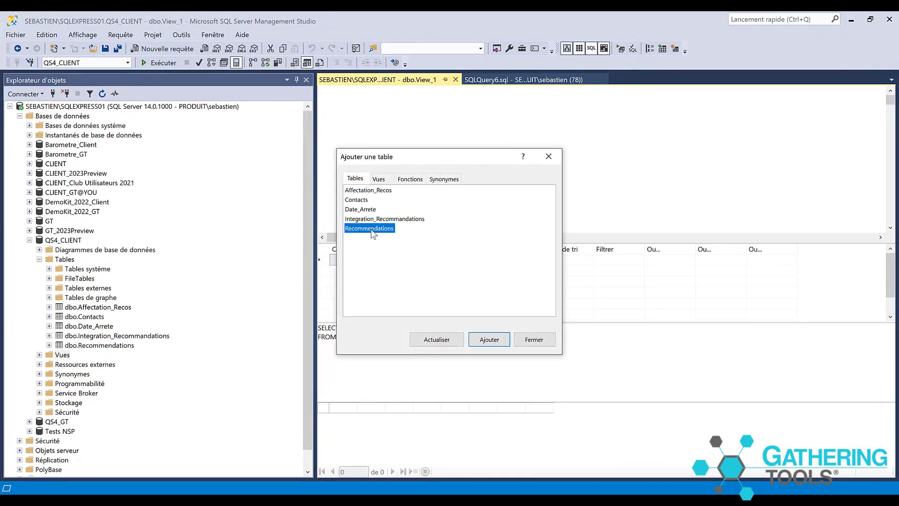
pyautogui.click(489, 339)
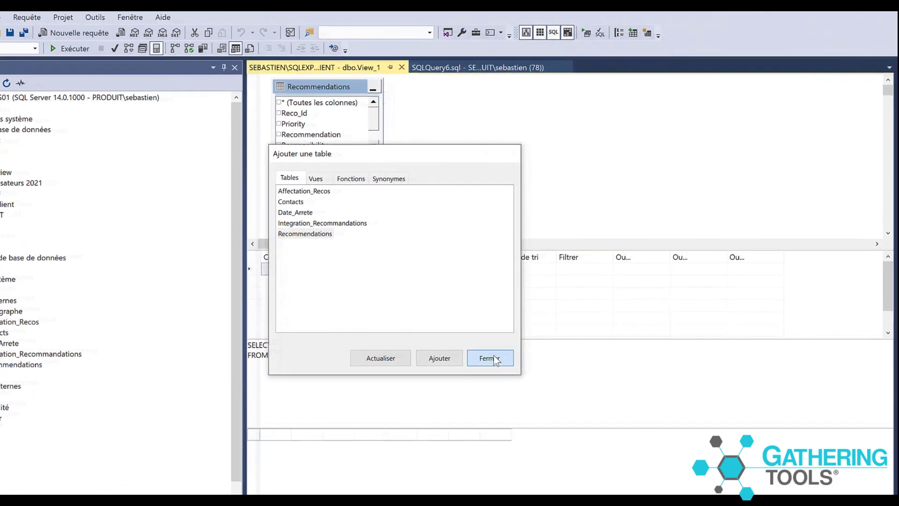
pyautogui.click(533, 339)
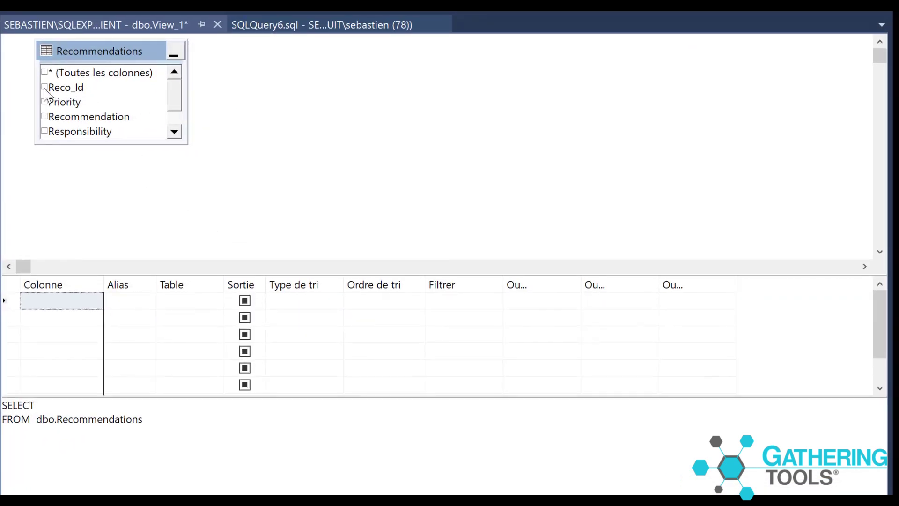
# - Include the Reco_Id, Priority, Recommendation, Responsibility, Deadline and Status columns in the view
pyautogui.click(61, 89)
pyautogui.press('Down')
pyautogui.press('space')
pyautogui.press('Down')
pyautogui.press('space')
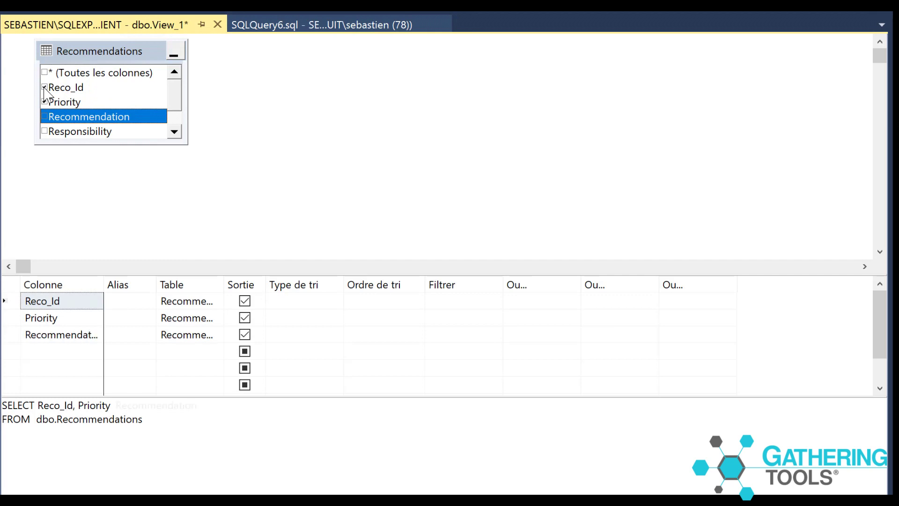
pyautogui.press('Down')
pyautogui.press('space')
pyautogui.press('Down')
pyautogui.press('space')
pyautogui.press('Down')
pyautogui.press('space')
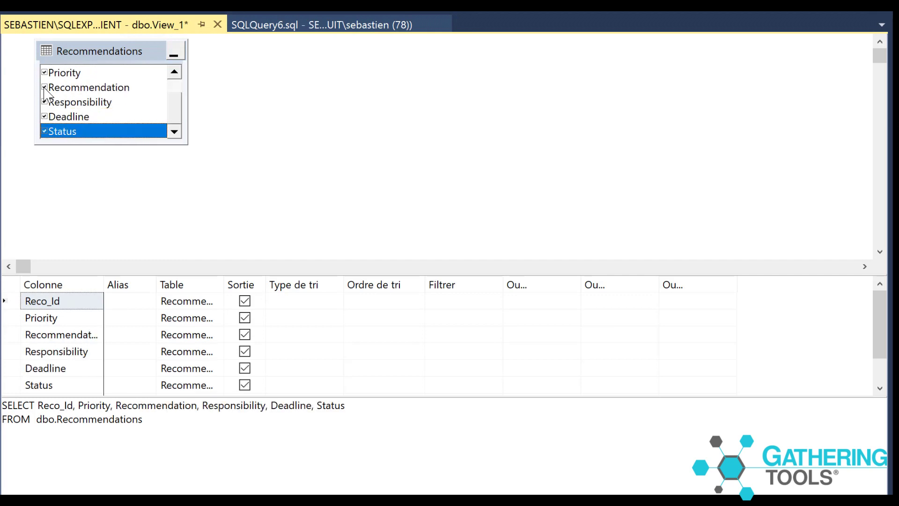
# - Add a Documentation column to the view joining the Recos folder path, Reco_Id and '.pdf', and run the query to check the full paths
pyautogui.click(371, 408)
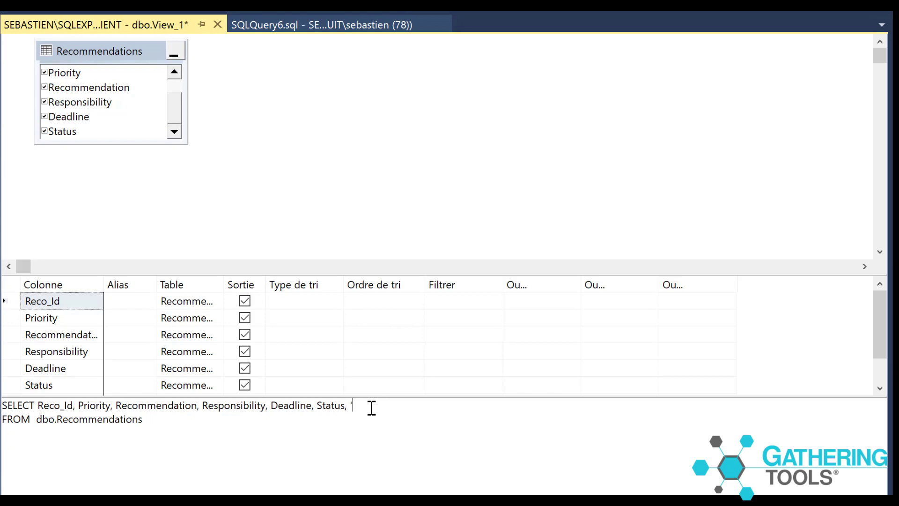
pyautogui.write(", '")
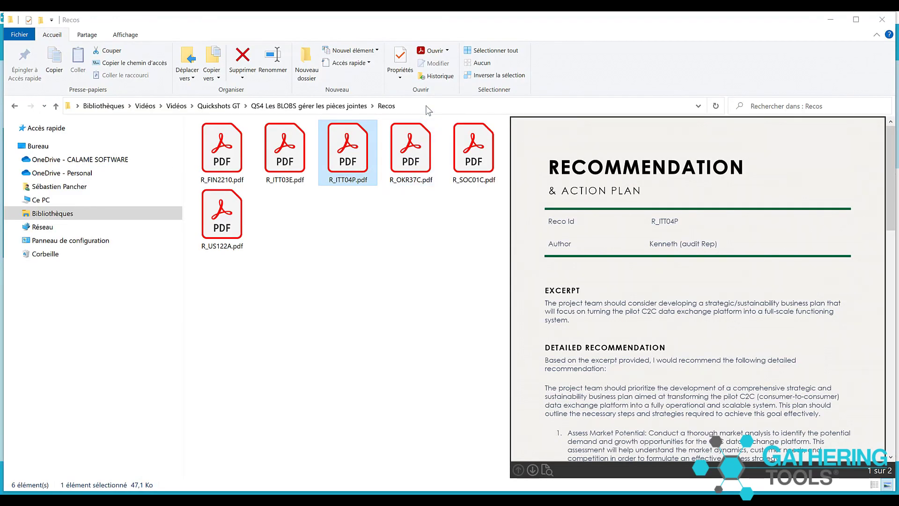
pyautogui.click(428, 109)
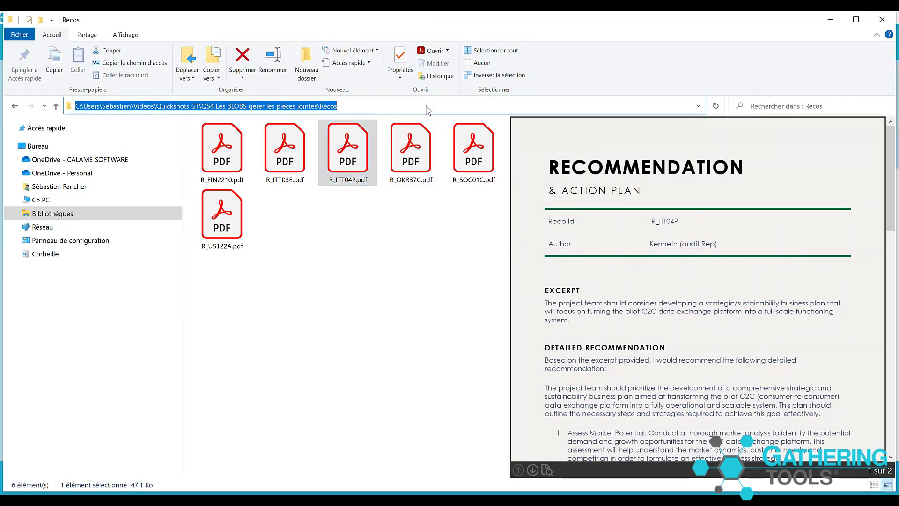
pyautogui.write('Re')
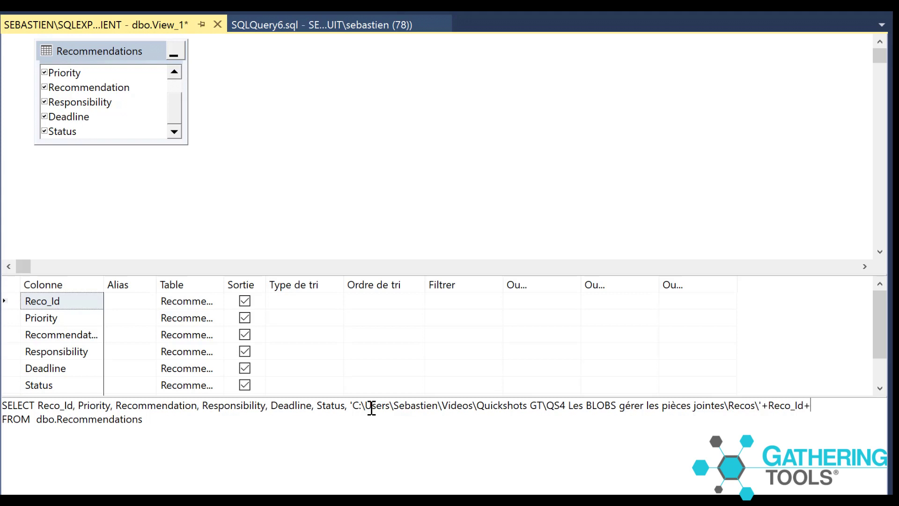
pyautogui.write("co_Id+'.pdf' AS Documentation")
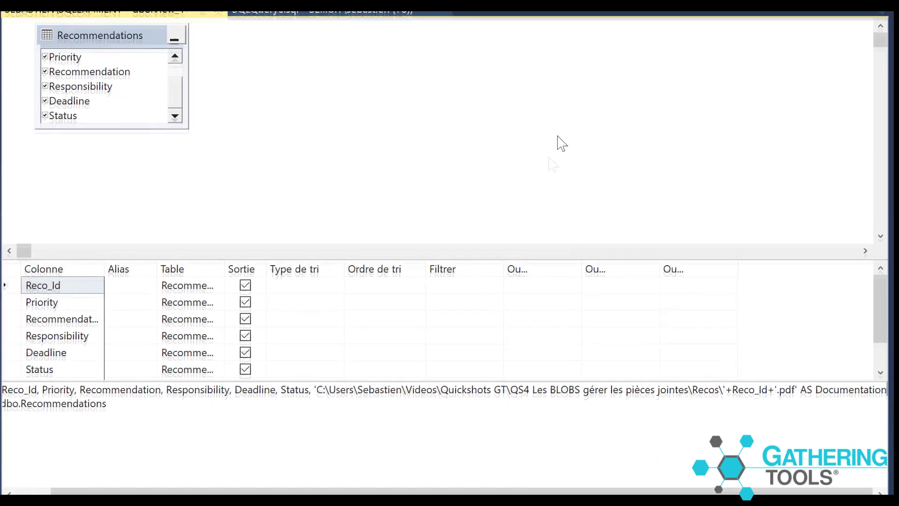
pyautogui.hotkey('ctrl', 'r')
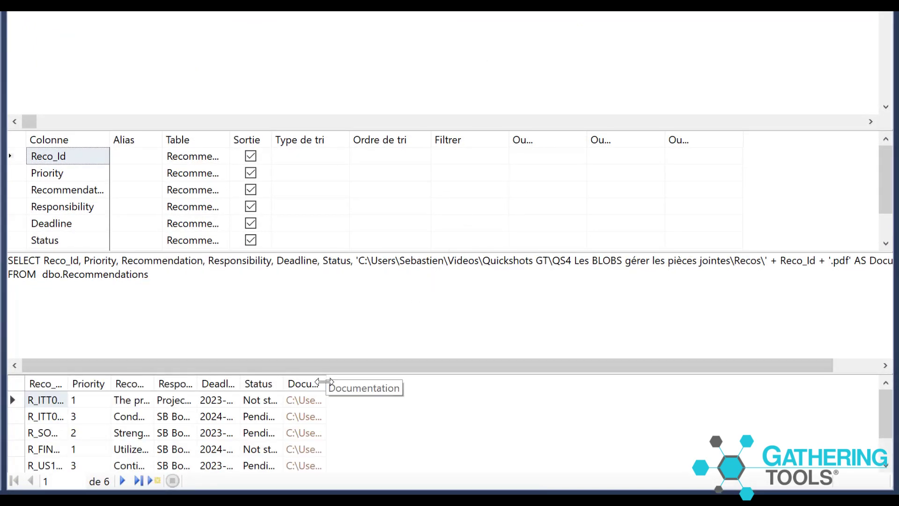
pyautogui.doubleClick(325, 383)
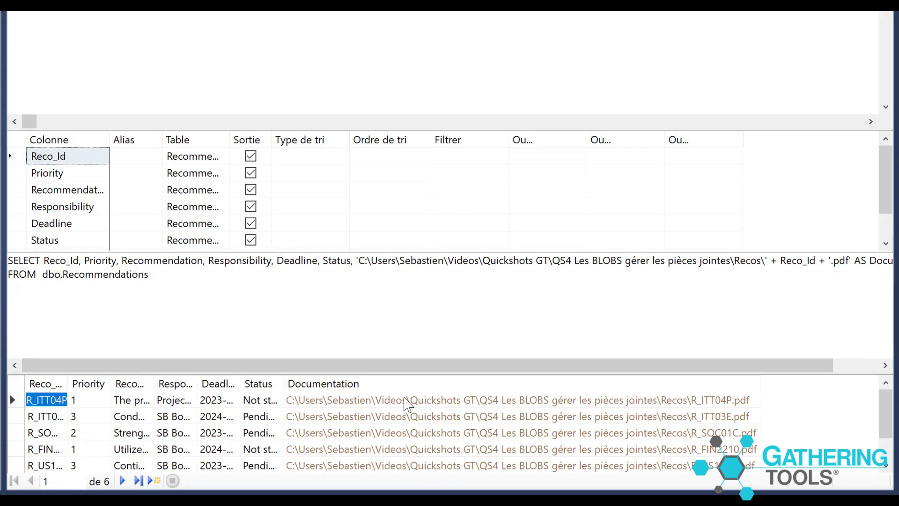
# - Save the view under the name Recommendations et Documentation
pyautogui.hotkey('ctrl', 's')
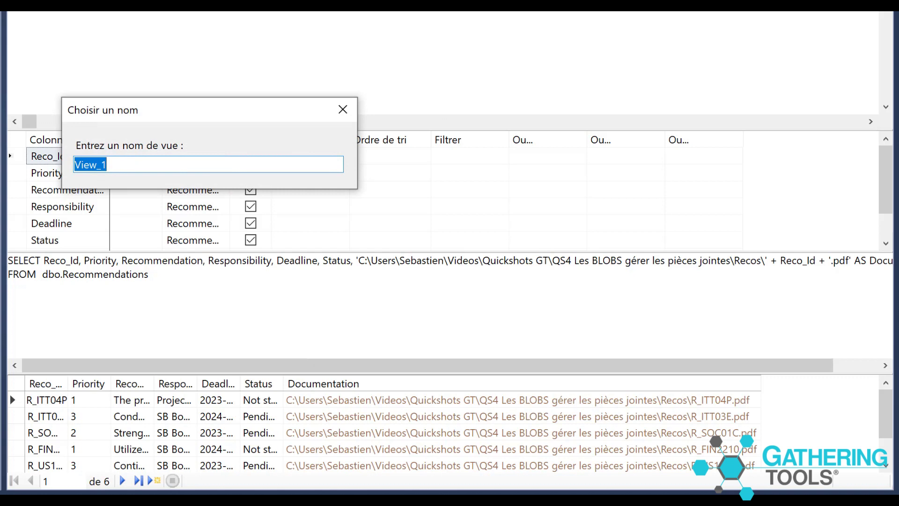
pyautogui.write('R')
pyautogui.write('mm')
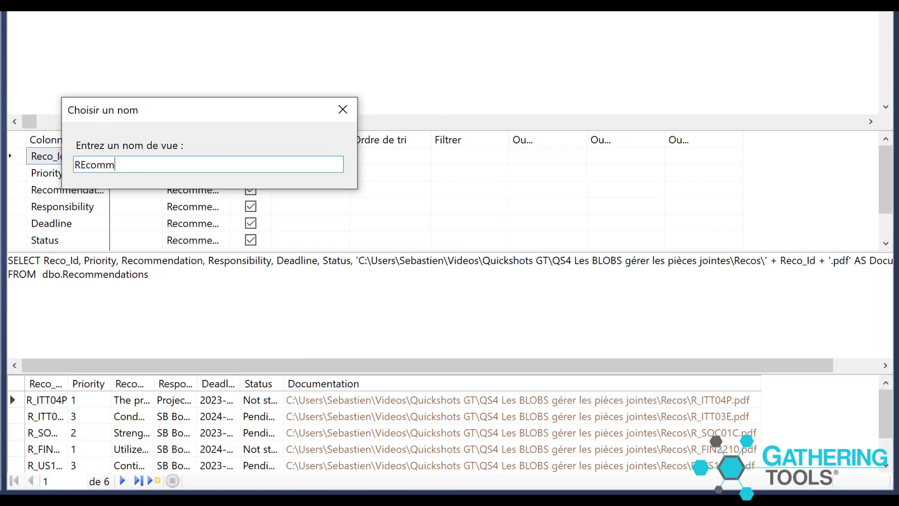
pyautogui.press('BackSpace')
pyautogui.press('BackSpace')
pyautogui.press('BackSpace')
pyautogui.press('BackSpace')
pyautogui.press('BackSpace')
pyautogui.write('ecommendations et Documentation')
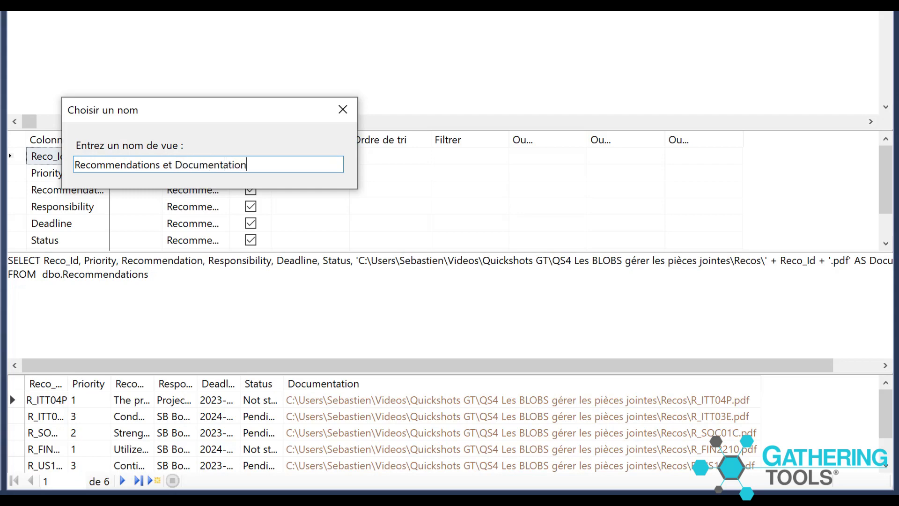
pyautogui.press('Return')
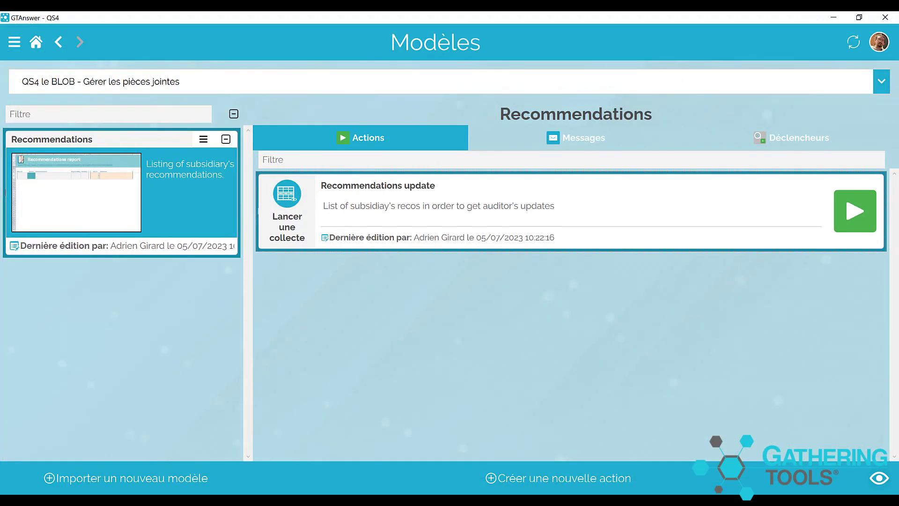
# - In GTAnswer, edit the Recommendations update action so its Recommandation data source is the Recommendations et Documentation view
pyautogui.doubleClick(510, 211)
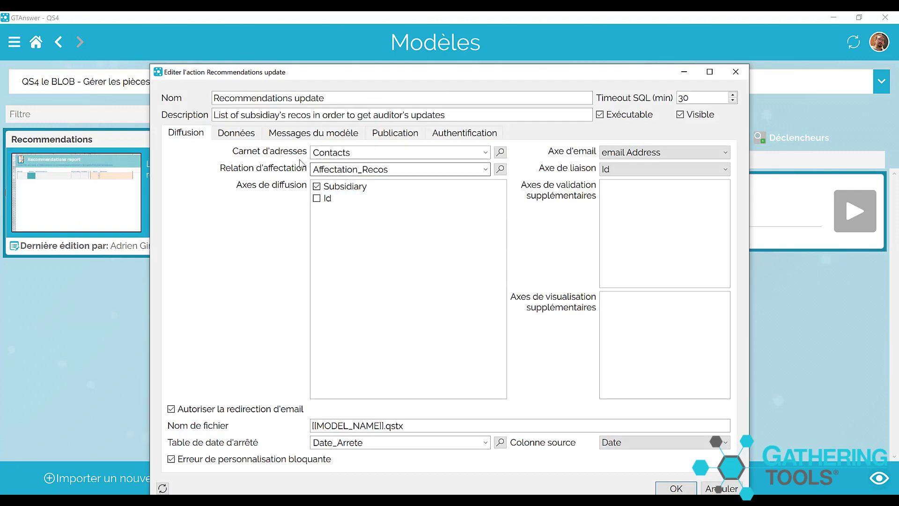
pyautogui.click(236, 133)
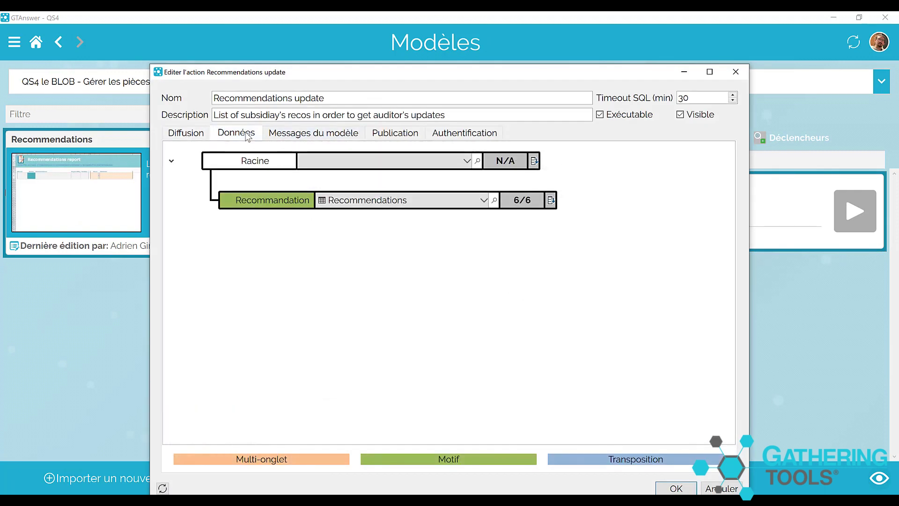
pyautogui.click(483, 201)
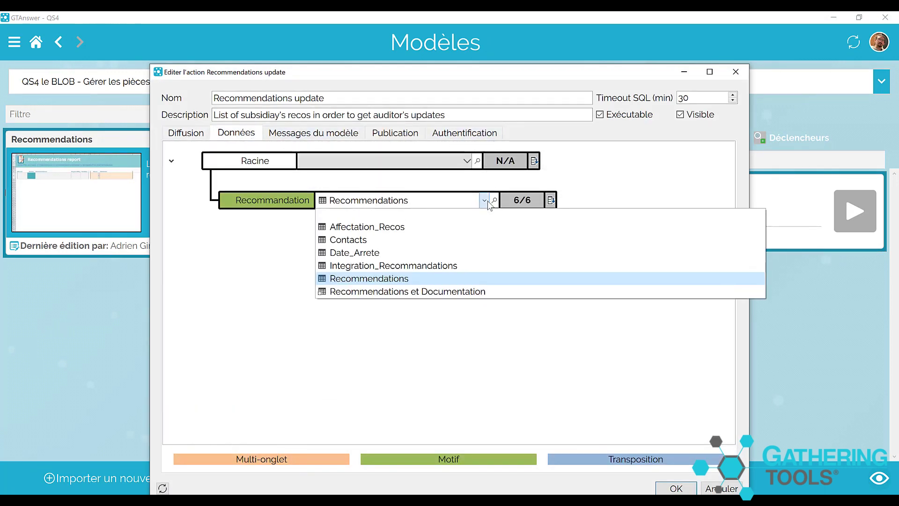
pyautogui.click(472, 292)
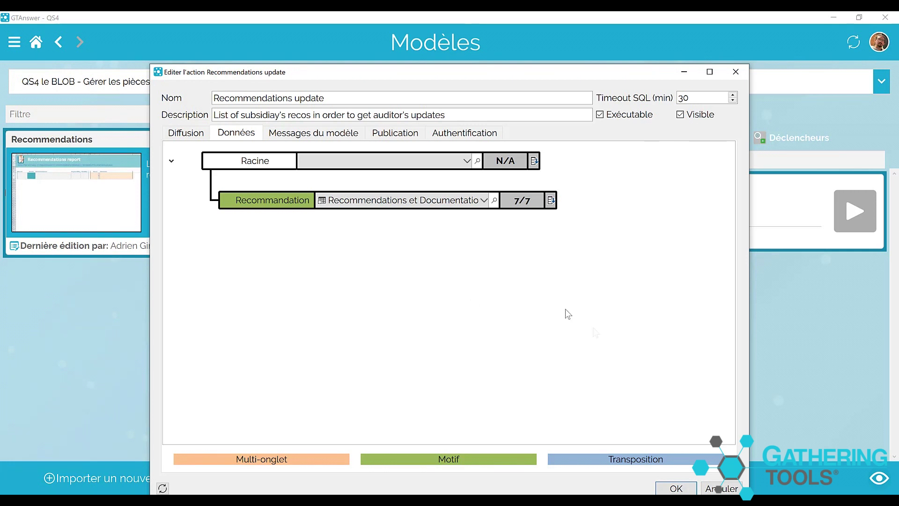
pyautogui.click(677, 488)
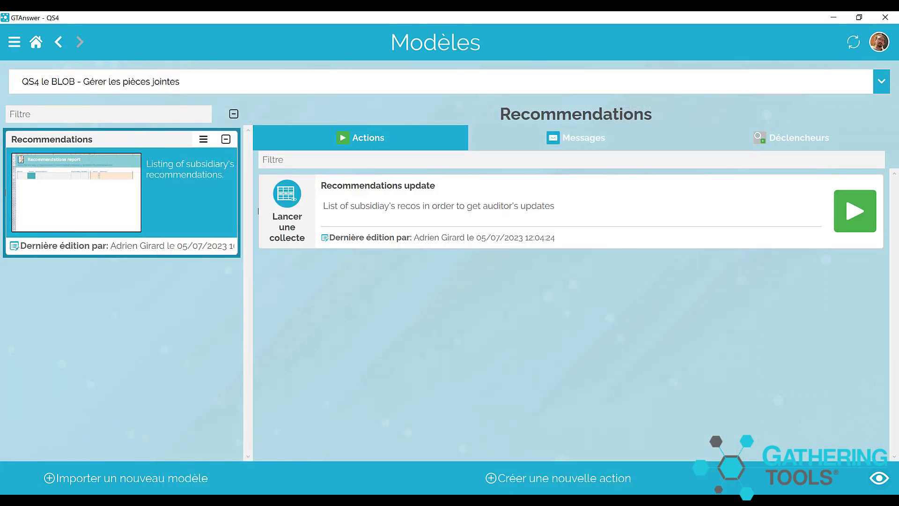
# - Run the Recommendations update action in preview mode for the EUROPE subsidiary and open the generated Recommendations.qstx questionnaire
pyautogui.click(853, 217)
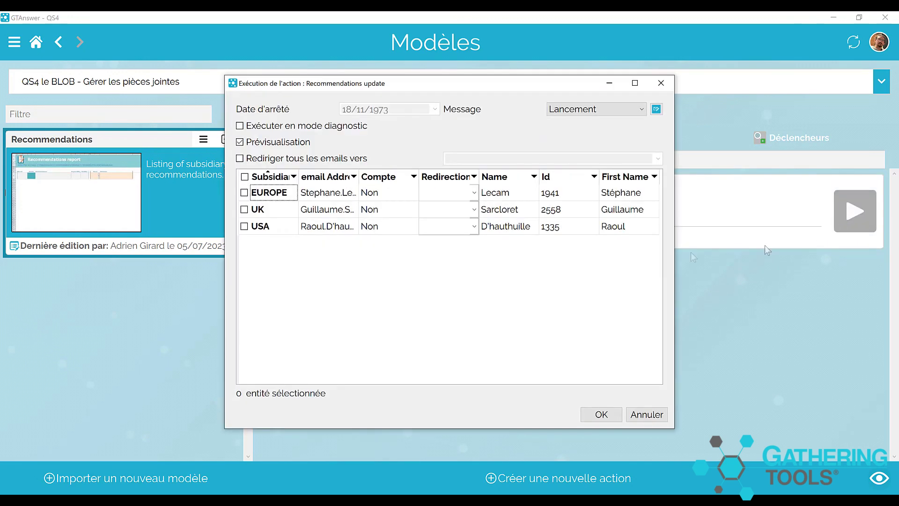
pyautogui.click(244, 192)
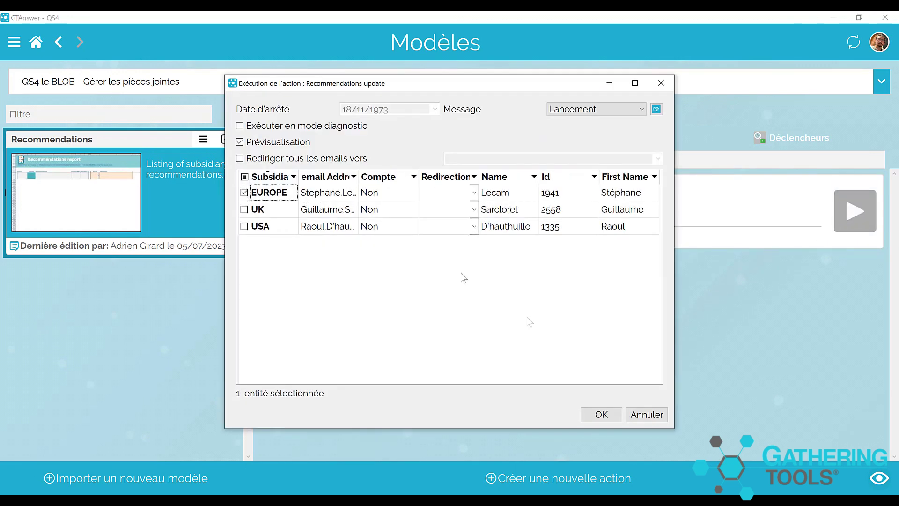
pyautogui.click(601, 413)
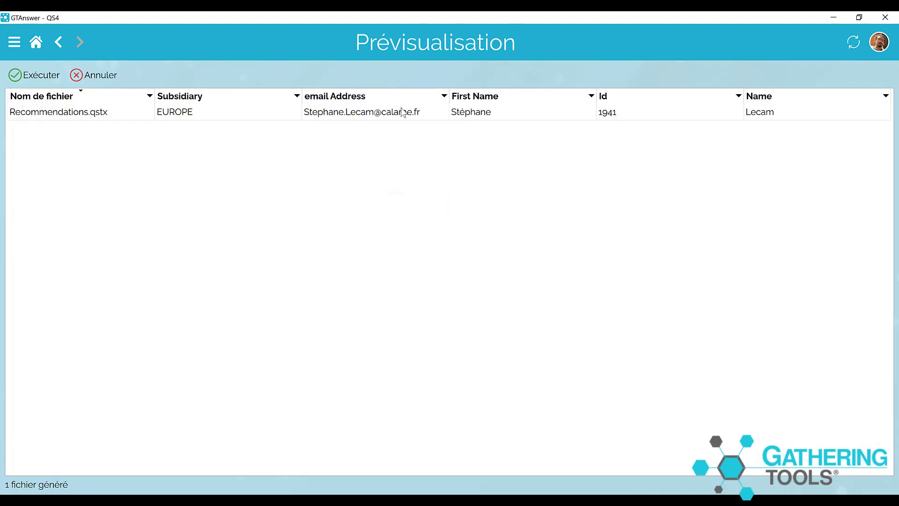
pyautogui.doubleClick(402, 112)
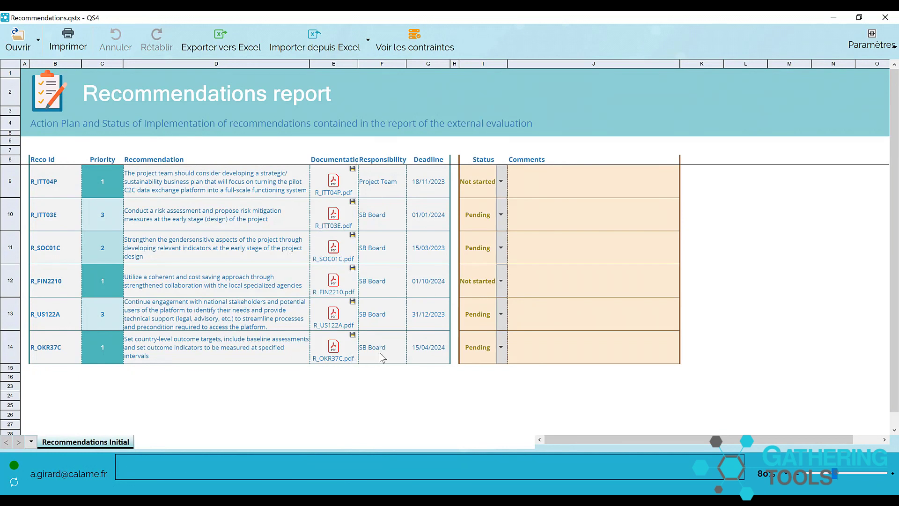
# - View the R_ITT04P.pdf attachment, close it, and set the status of recommendation R_ITT04P to Closed
pyautogui.click(334, 184)
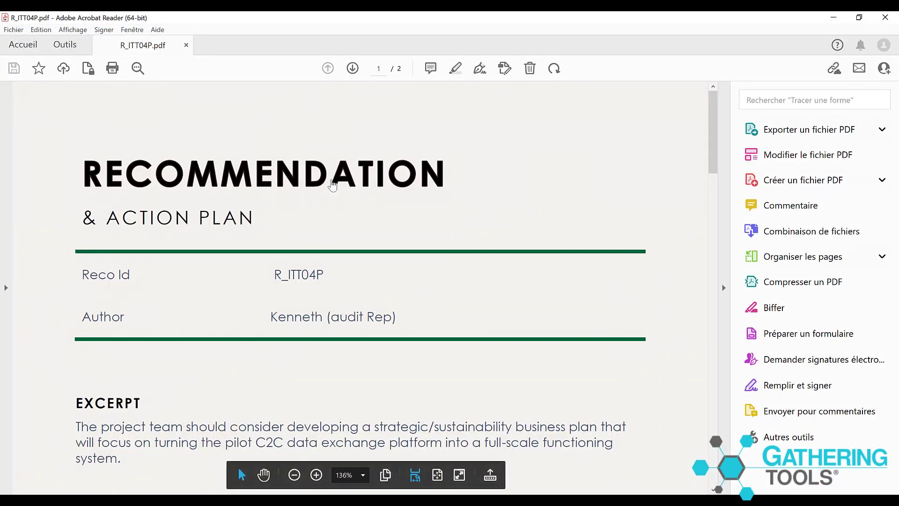
pyautogui.click(885, 21)
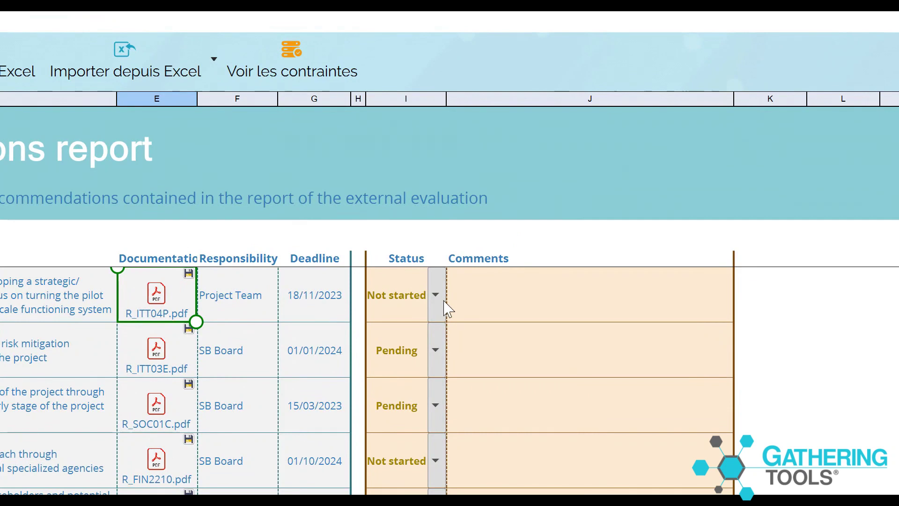
pyautogui.click(436, 295)
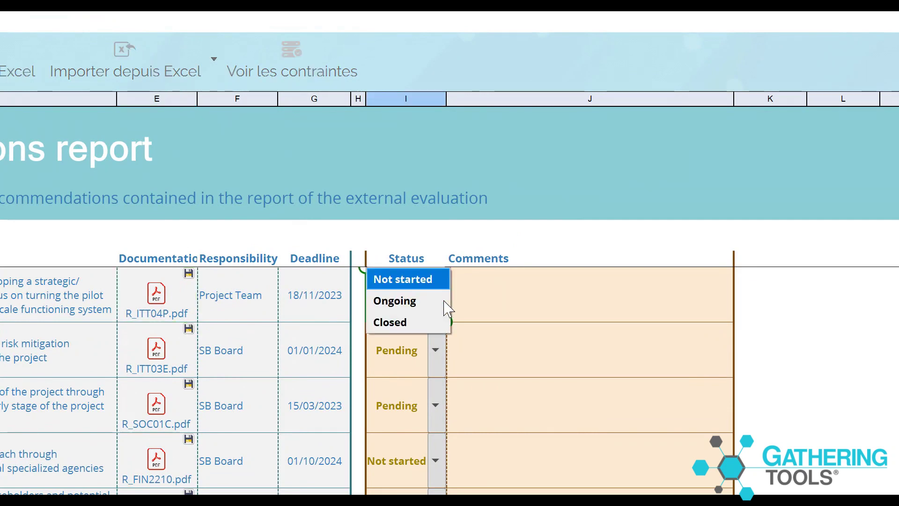
pyautogui.click(427, 325)
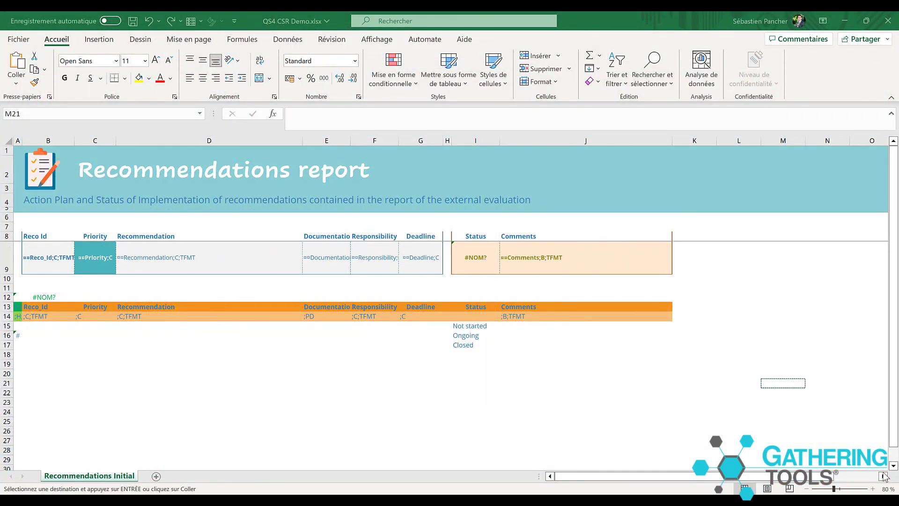
# - In Excel, insert a copy of the Comments column at column J of the Recommendations Initial sheet
pyautogui.click(604, 140)
pyautogui.rightClick(605, 140)
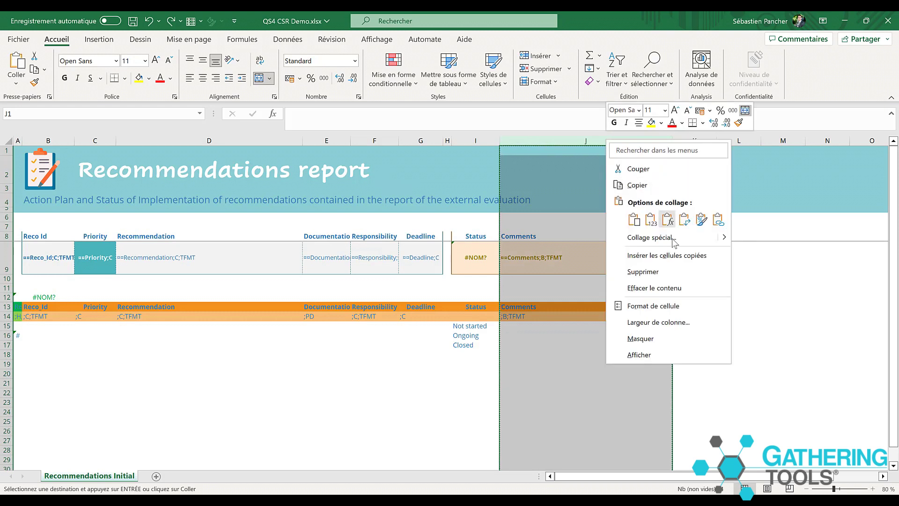
pyautogui.click(677, 256)
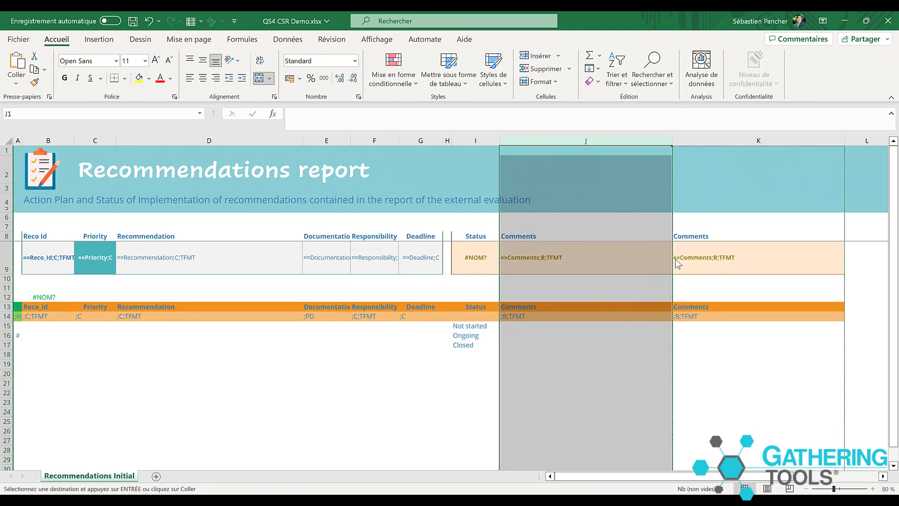
# - Set the width of the inserted column J to 11,94
pyautogui.rightClick(593, 141)
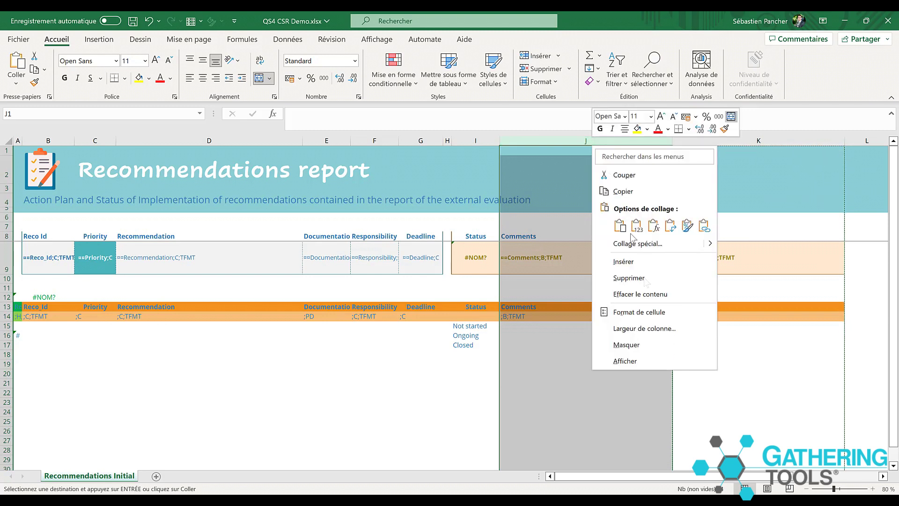
pyautogui.click(640, 328)
pyautogui.write('1')
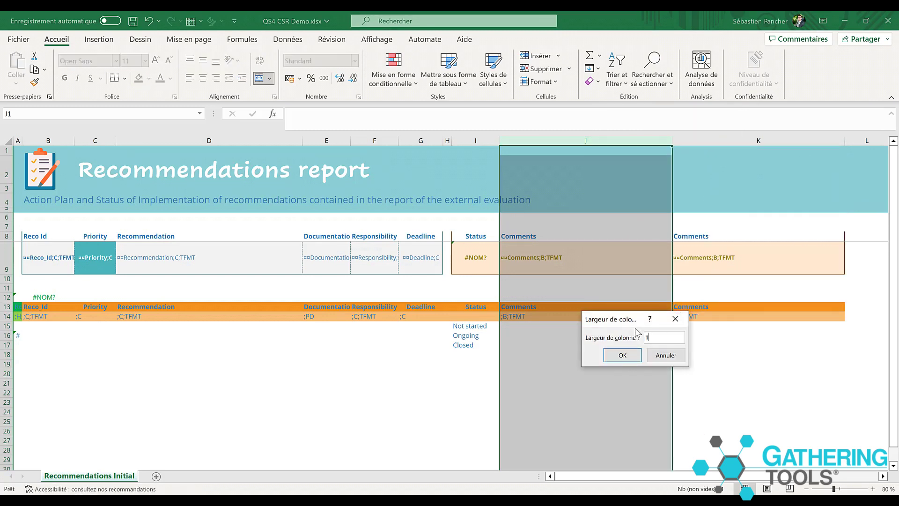
pyautogui.write('1,94')
pyautogui.press('Return')
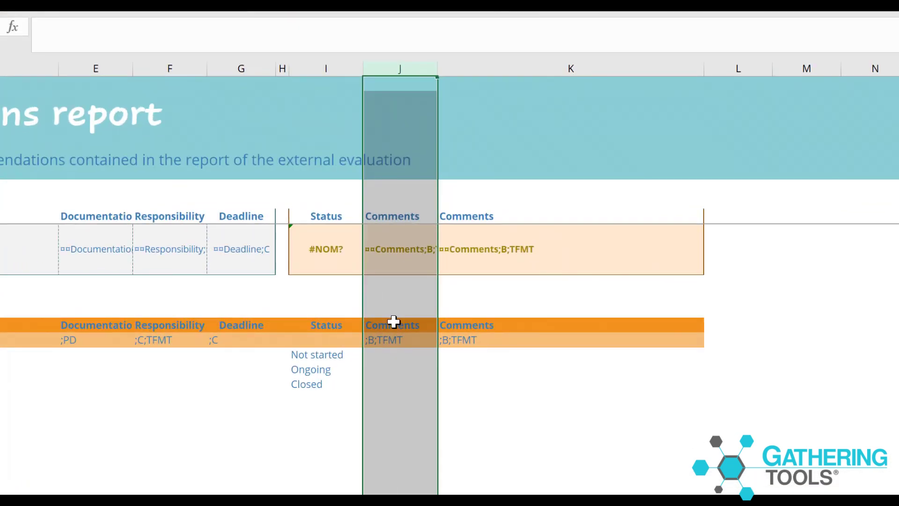
# - Rename the column J field in the orange definition row to Proof
pyautogui.click(396, 321)
pyautogui.write('Proof')
pyautogui.press('Return')
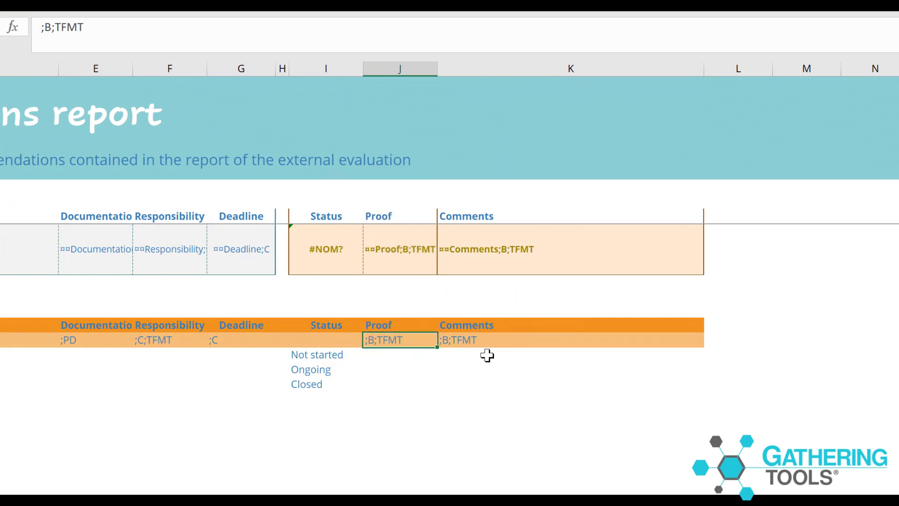
# - Replace the Proof field's definition with ;PA;"FILTER=Adobe, Word, Excel, PowerPoint|*.pdf;*.docx;*.xlsx;*.pptx
pyautogui.press('F2')
pyautogui.press('BackSpace')
pyautogui.press('BackSpace')
pyautogui.press('BackSpace')
pyautogui.press('BackSpace')
pyautogui.press('BackSpace')
pyautogui.press('BackSpace')
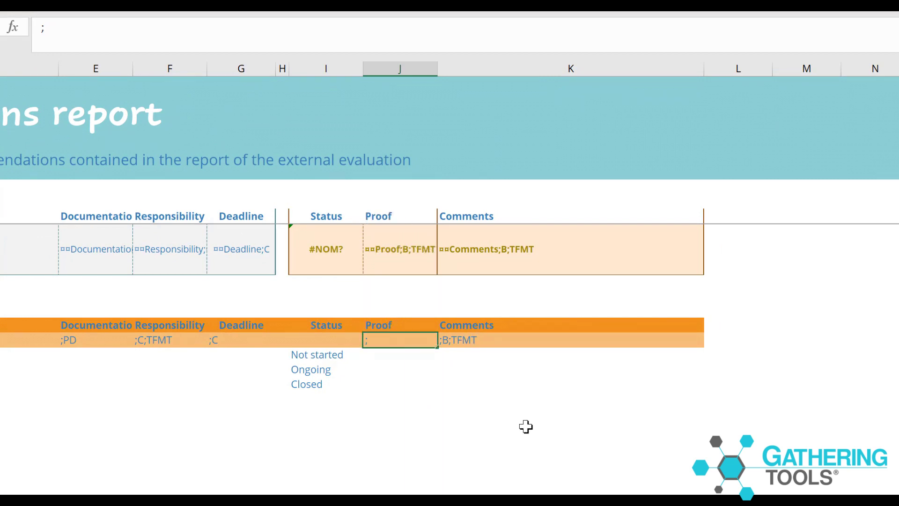
pyautogui.write('PA;"FILTER=Adobe, Word, Excel, PowerPoint')
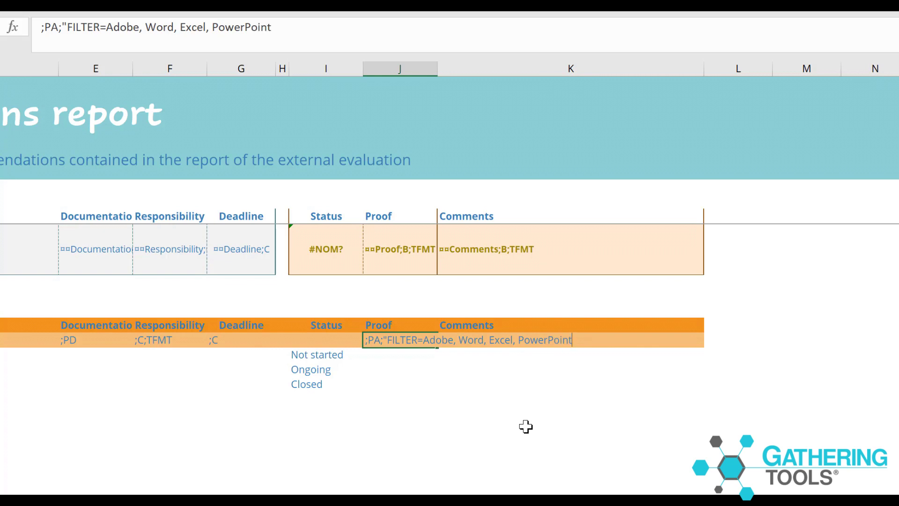
pyautogui.write('|*.pdf;*.docx')
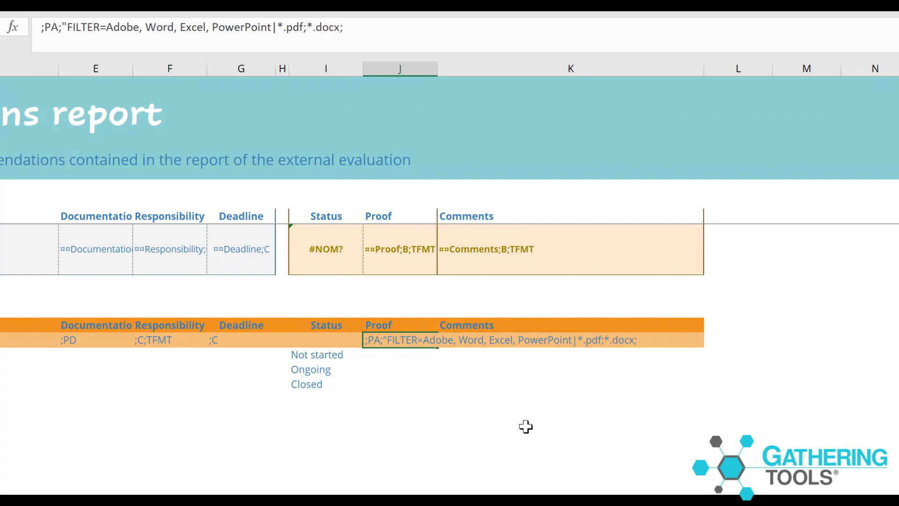
pyautogui.write(';*.xlsx;*.pptx')
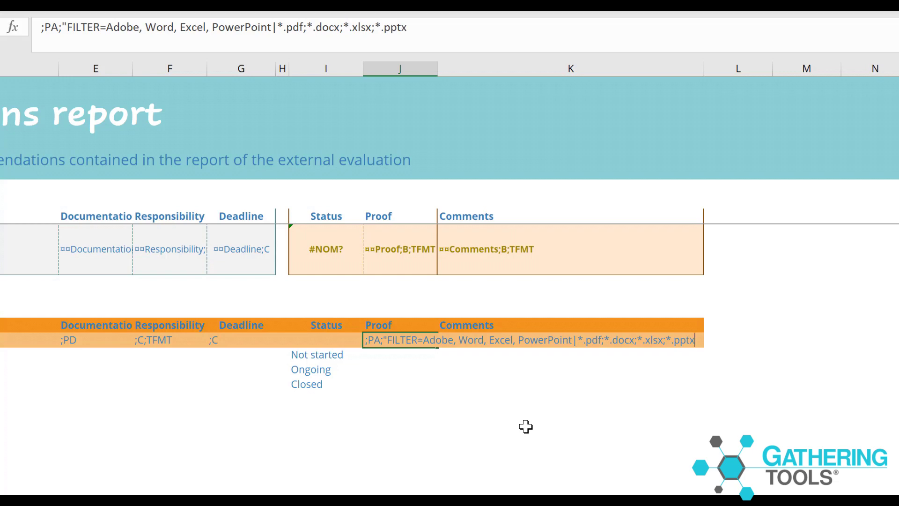
pyautogui.press('Return')
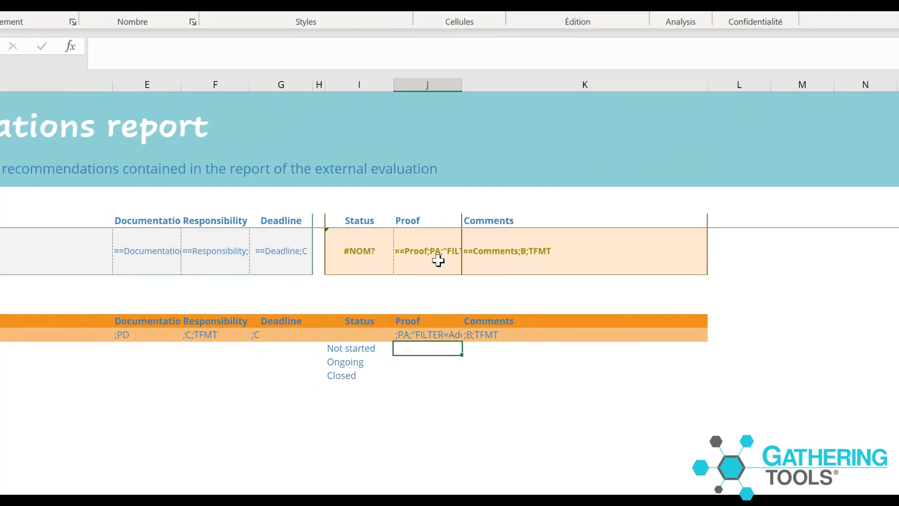
# - Change the right border of the Proof cell J9 to a brown dashed line
pyautogui.click(437, 261)
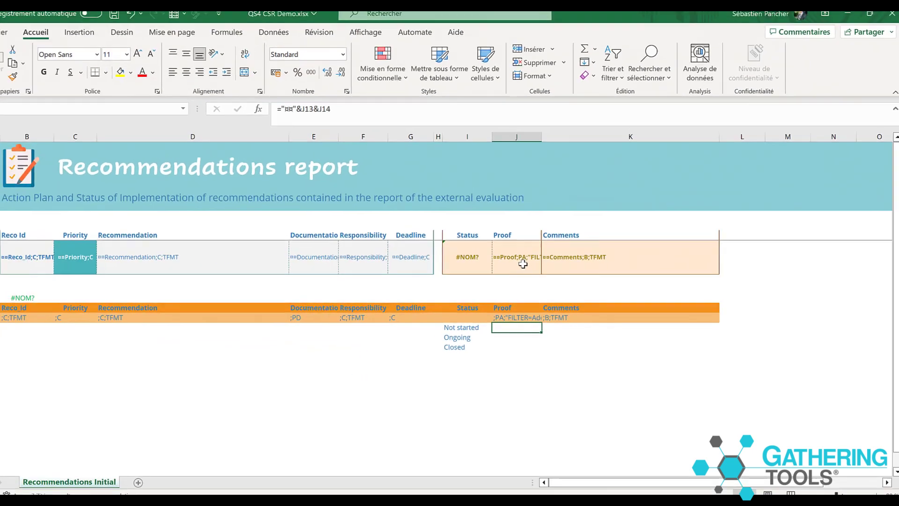
pyautogui.rightClick(438, 260)
pyautogui.click(590, 417)
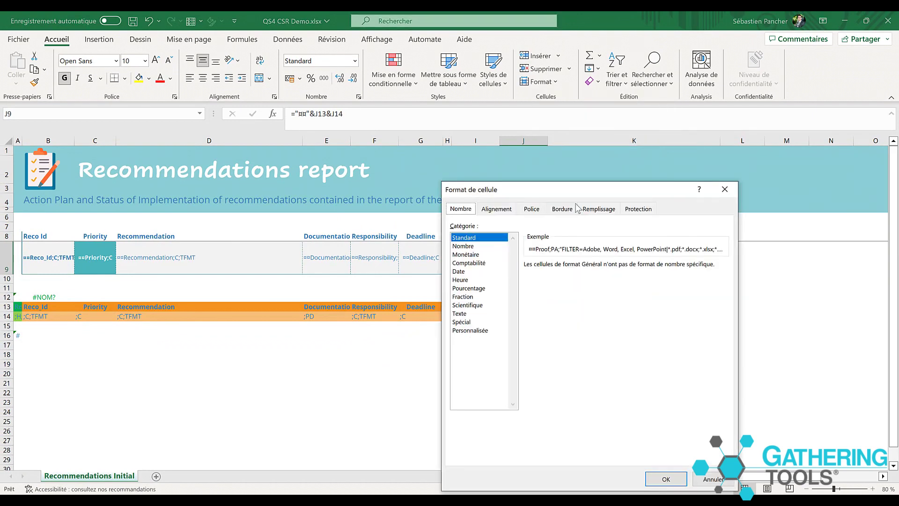
pyautogui.click(563, 210)
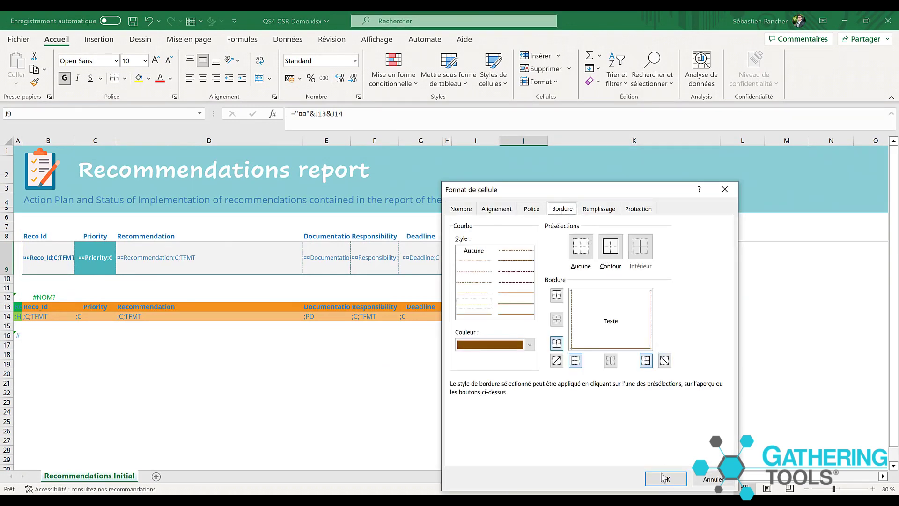
pyautogui.click(666, 479)
# - Remove the right border from the Proof header cell J8
pyautogui.rightClick(536, 236)
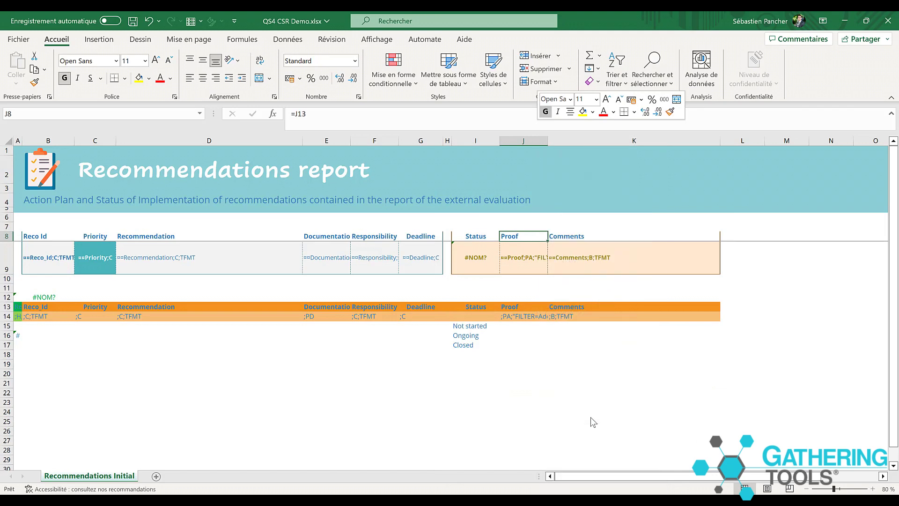
pyautogui.click(587, 416)
pyautogui.click(659, 482)
pyautogui.click(610, 411)
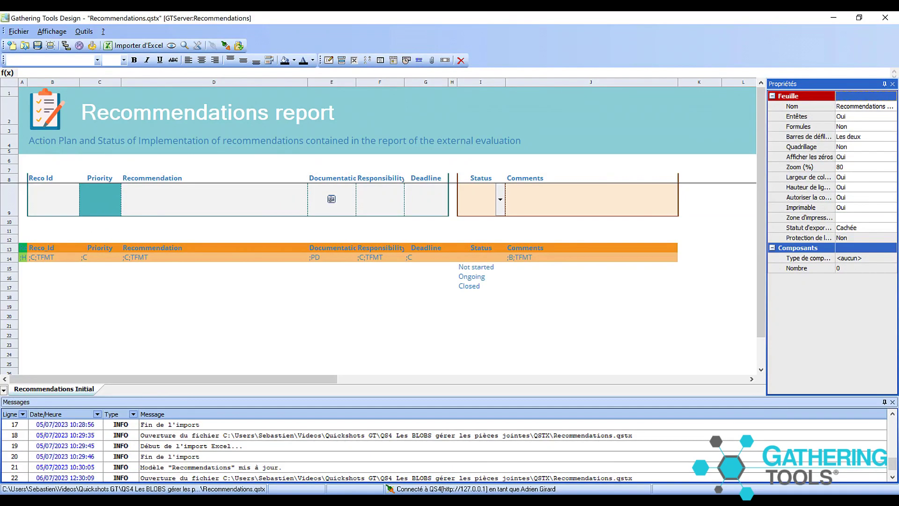
# - In Gathering Tools Design, import the Recommendations Initial sheet from Excel with the Mise à jour action
pyautogui.click(129, 47)
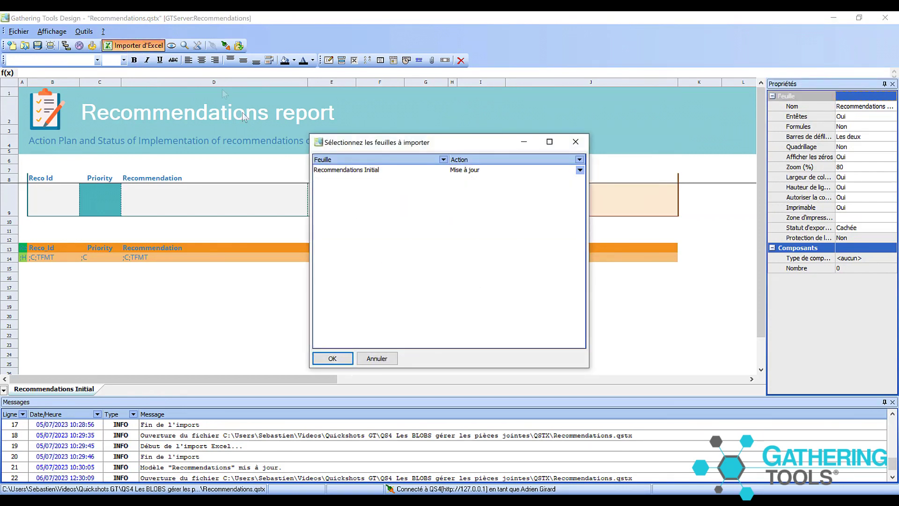
pyautogui.click(339, 355)
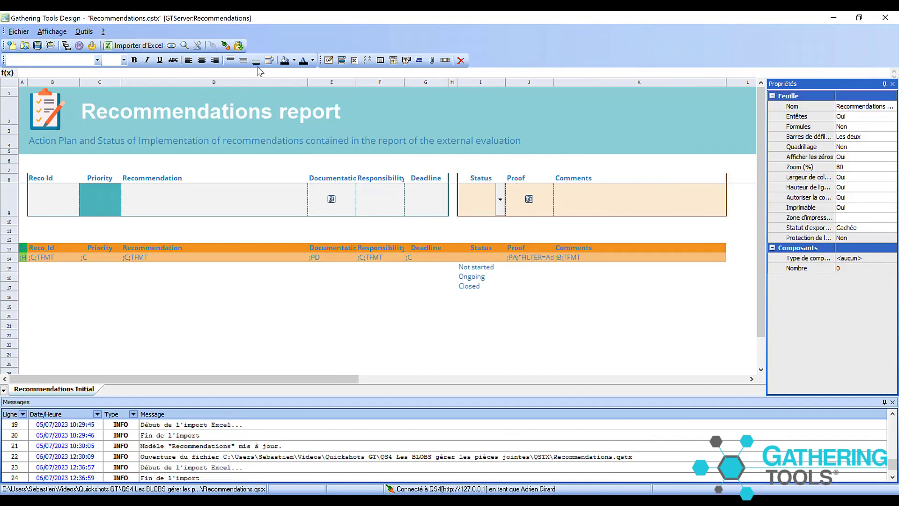
# - Preview the questionnaire and examine which file types the Proof cell's attachment picker offers, without attaching anything
pyautogui.click(172, 46)
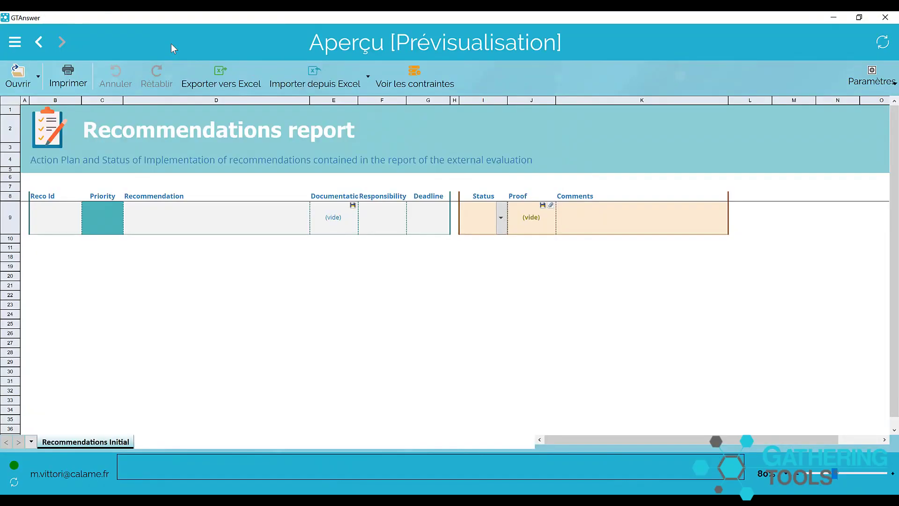
pyautogui.click(550, 209)
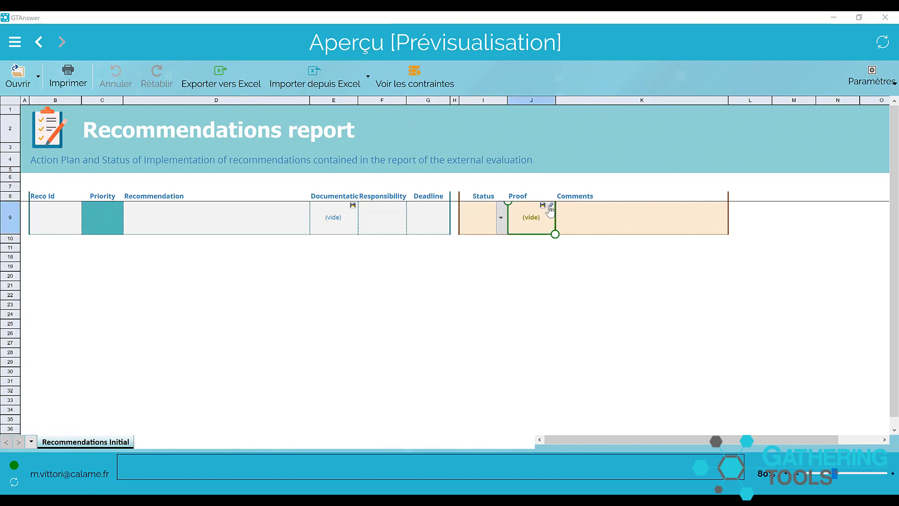
pyautogui.click(551, 207)
pyautogui.scroll(-2, 282, 189)
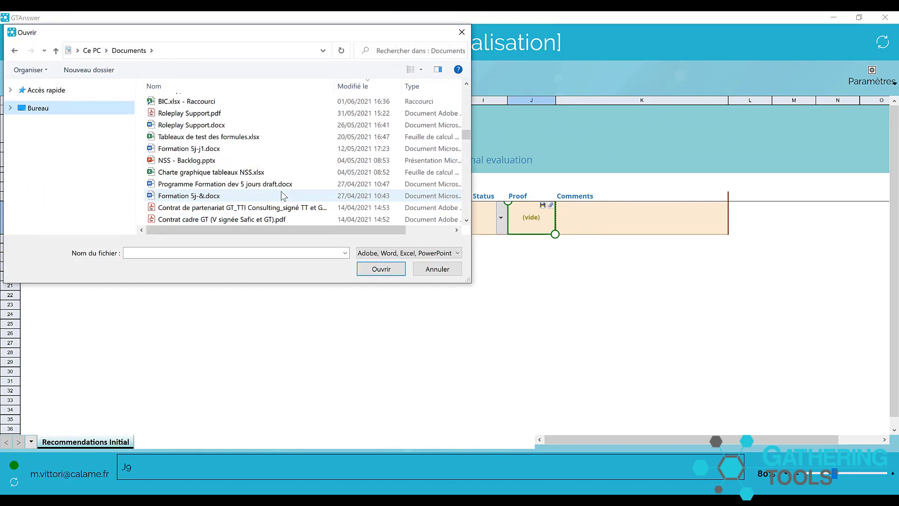
pyautogui.scroll(-3, 281, 191)
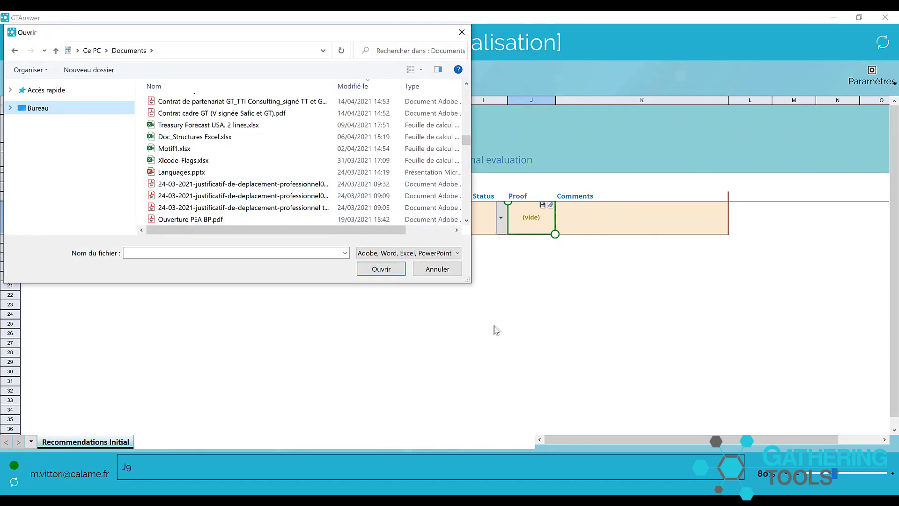
pyautogui.click(437, 269)
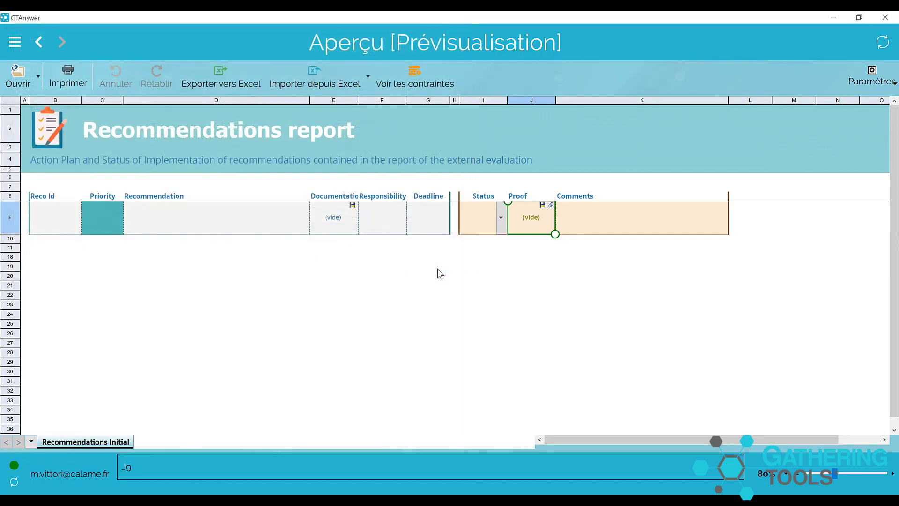
pyautogui.click(886, 17)
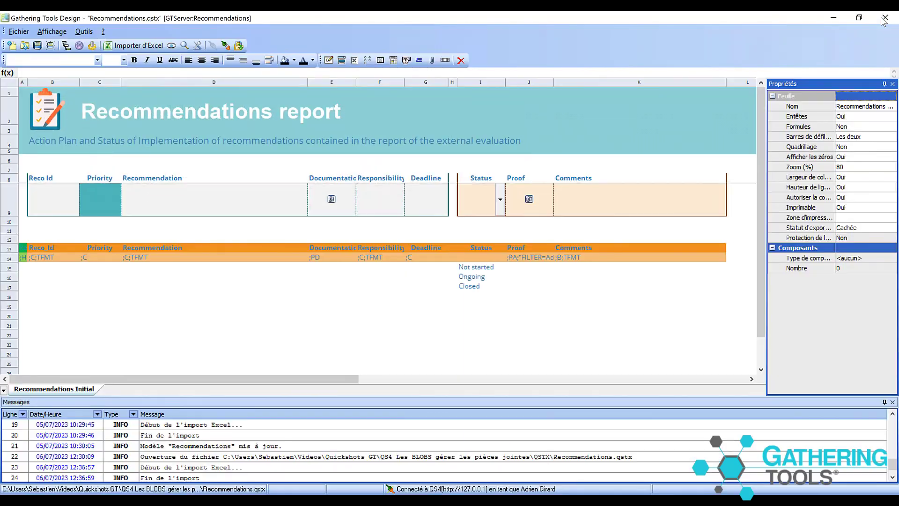
# - Save the updated Recommendations model
pyautogui.click(38, 46)
pyautogui.click(462, 295)
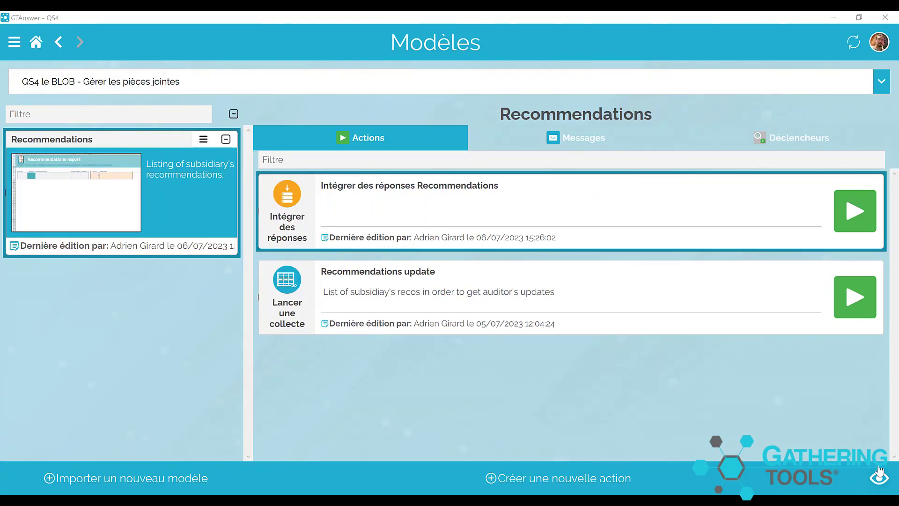
# - In GTAnswer, open the Intégrer des réponses Recommendations action for editing and examine its server attachment directory settings
pyautogui.rightClick(580, 215)
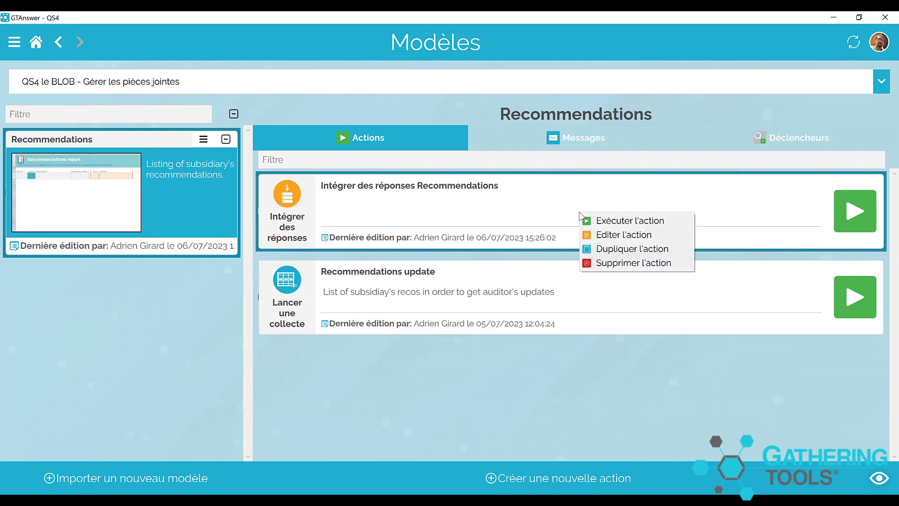
pyautogui.click(621, 235)
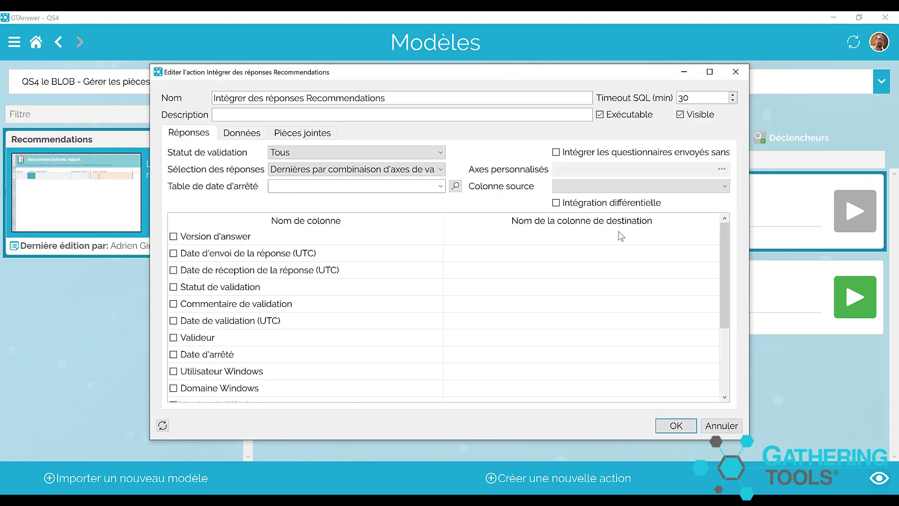
pyautogui.click(321, 138)
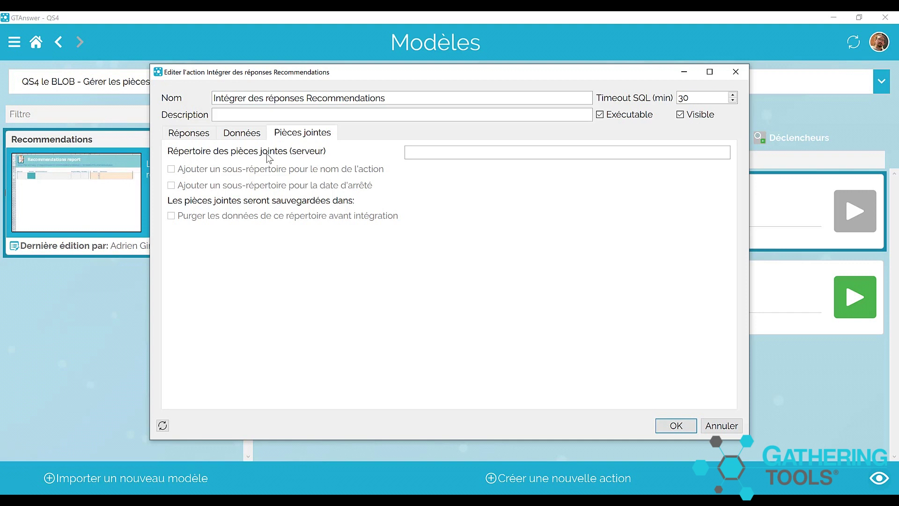
pyautogui.click(432, 150)
# - In SQL Server Management Studio, open the dbo.Integration_Recommandations table's design and add a column named Proof
pyautogui.rightClick(160, 336)
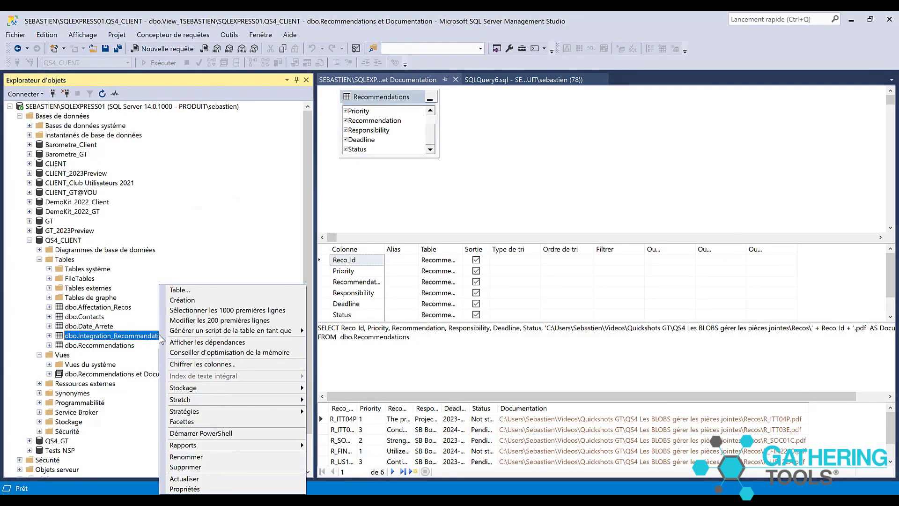
pyautogui.click(208, 300)
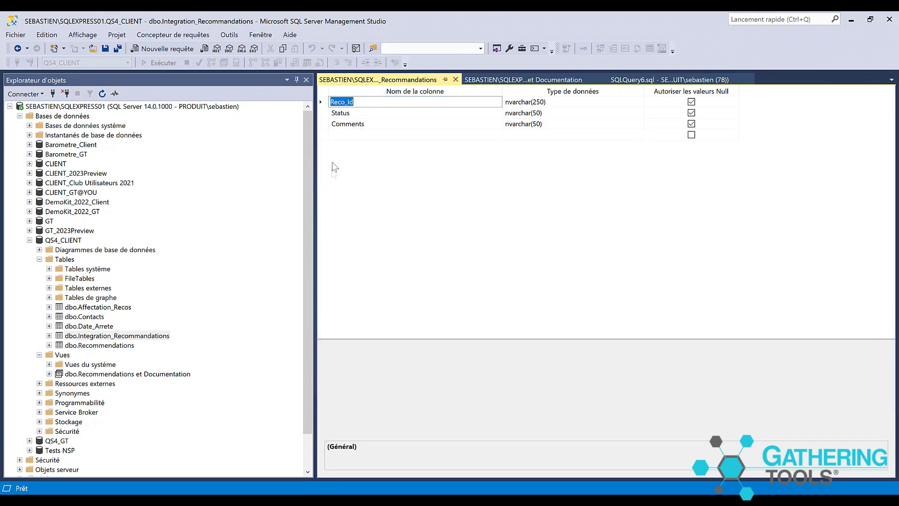
pyautogui.click(360, 137)
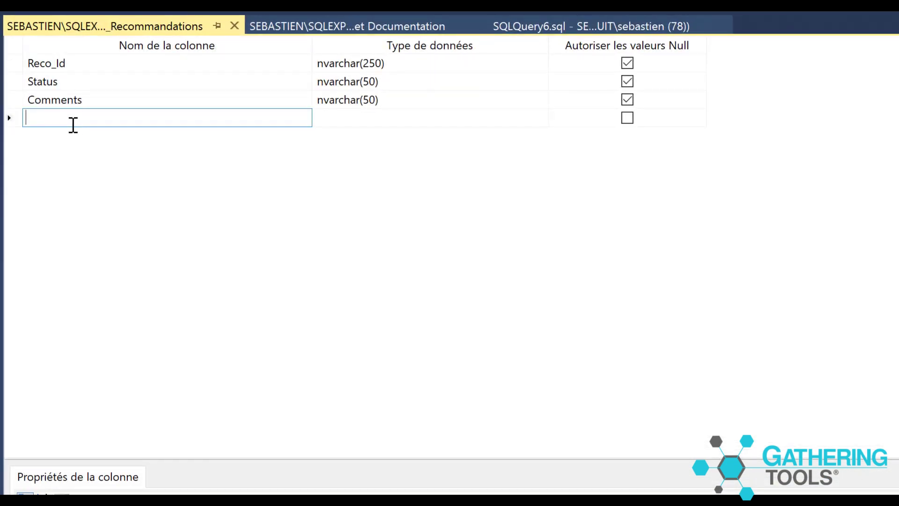
pyautogui.write('Proof')
pyautogui.press('Return')
# - Set the Proof column's data type to nvarchar(MAX) and save the table
pyautogui.click(540, 119)
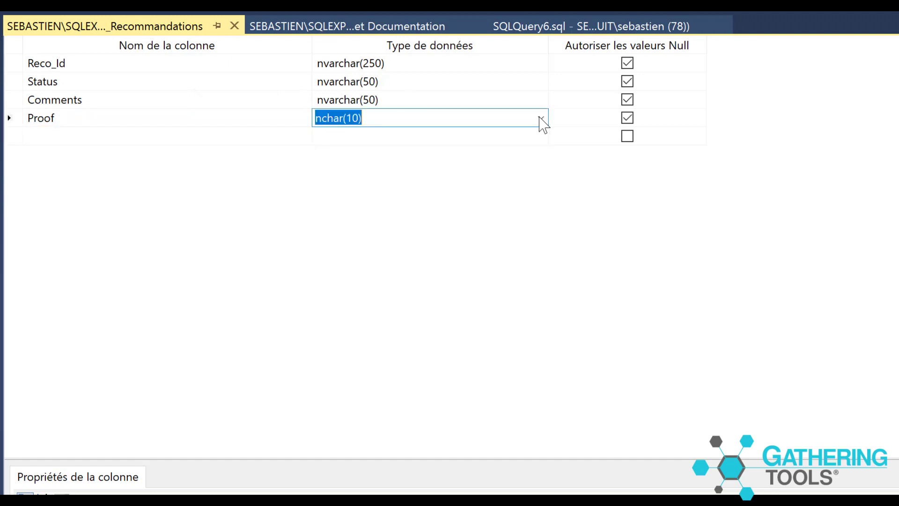
pyautogui.click(541, 119)
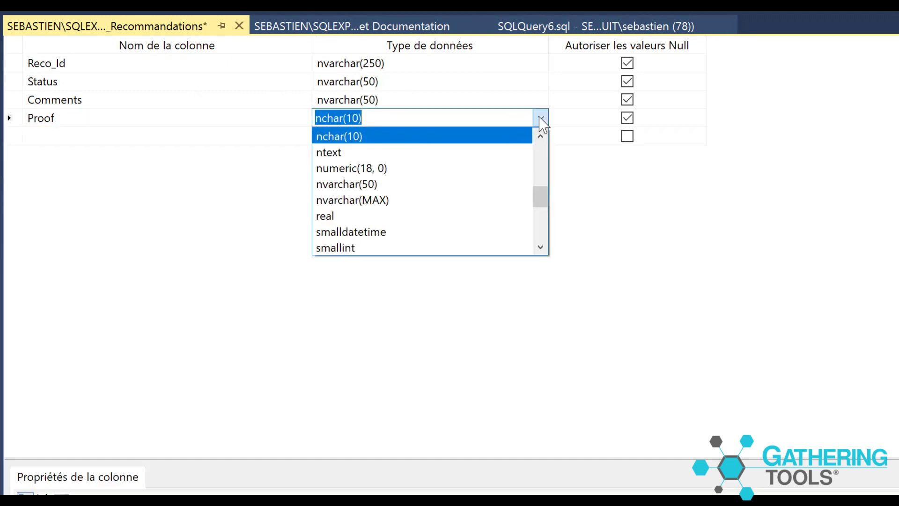
pyautogui.click(478, 200)
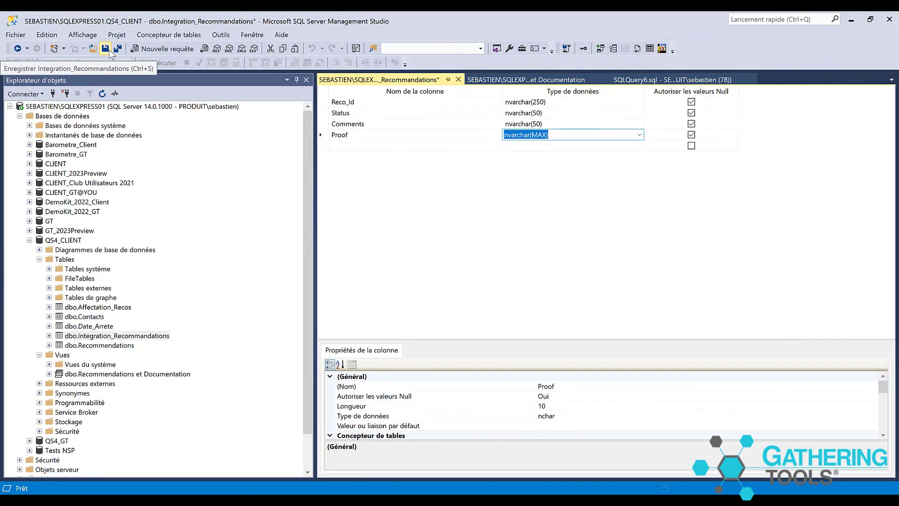
pyautogui.click(110, 51)
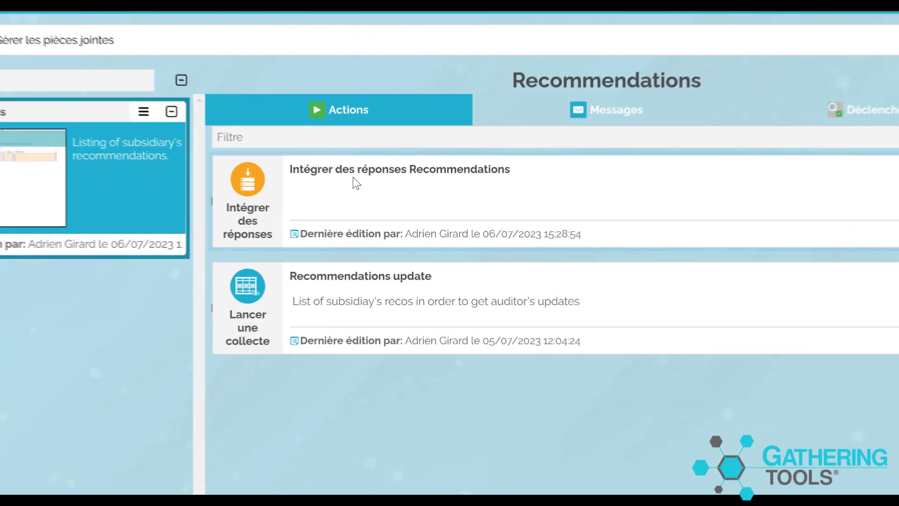
# - In GTAnswer's response integration action, check the Recommandation column mapping to Integration_Recommandations, including Proof, and save the action
pyautogui.click(371, 192)
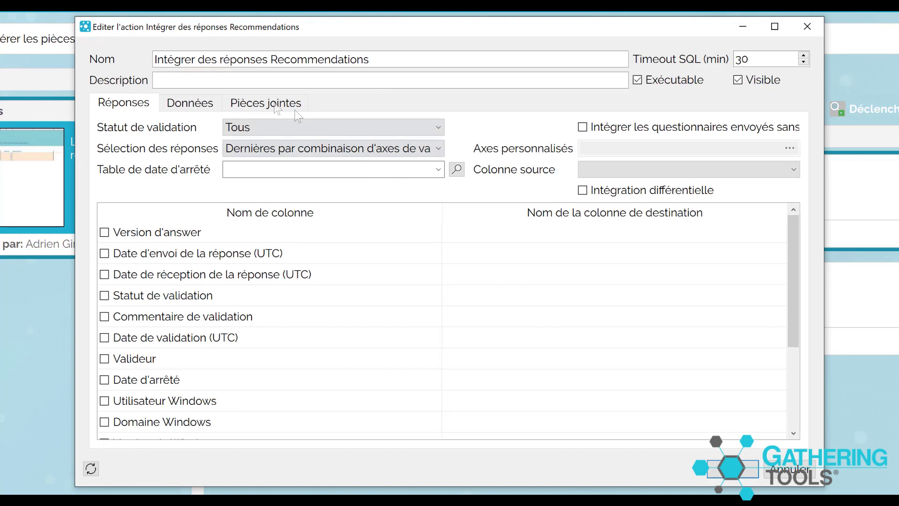
pyautogui.click(186, 107)
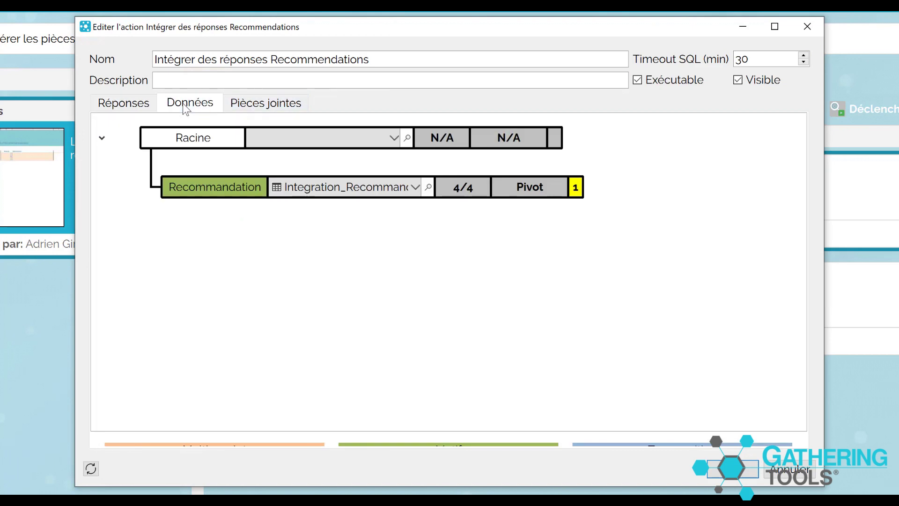
pyautogui.click(463, 193)
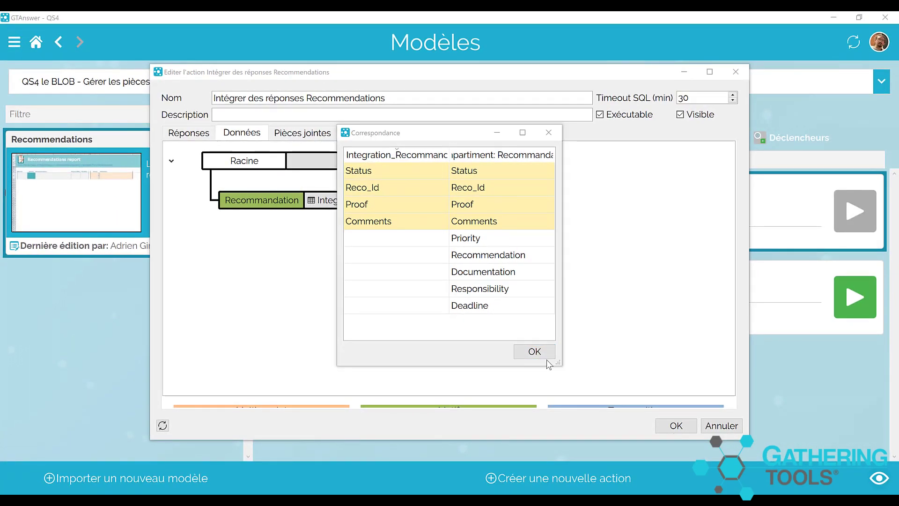
pyautogui.click(535, 352)
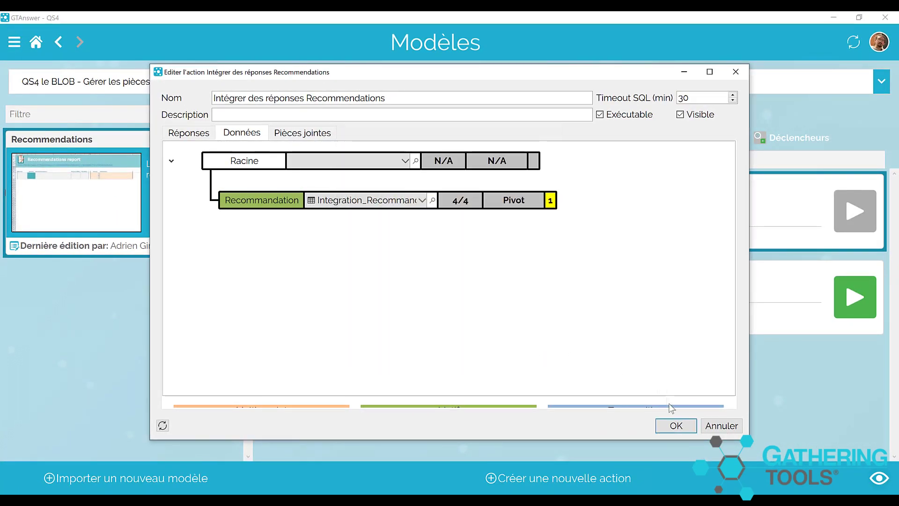
pyautogui.click(675, 426)
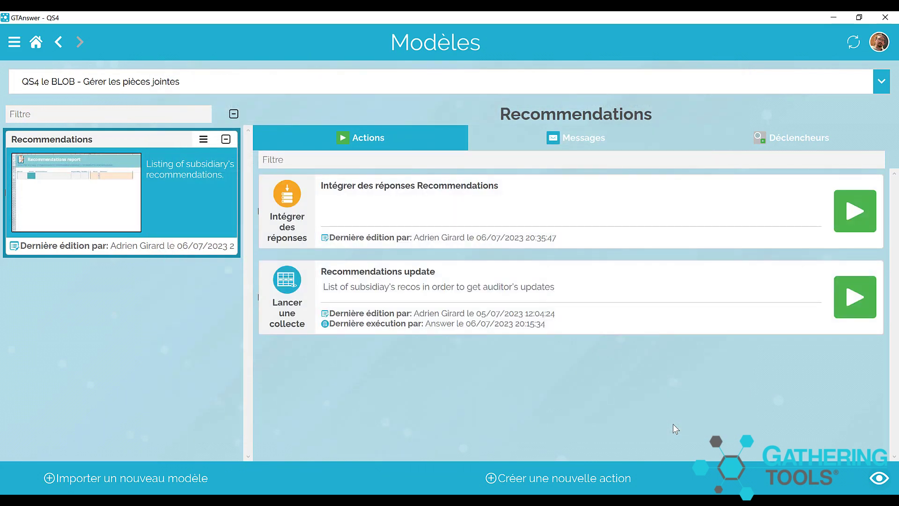
# - Launch the Recommendations update collection for all subsidiaries with Prévisualisation turned off
pyautogui.click(851, 310)
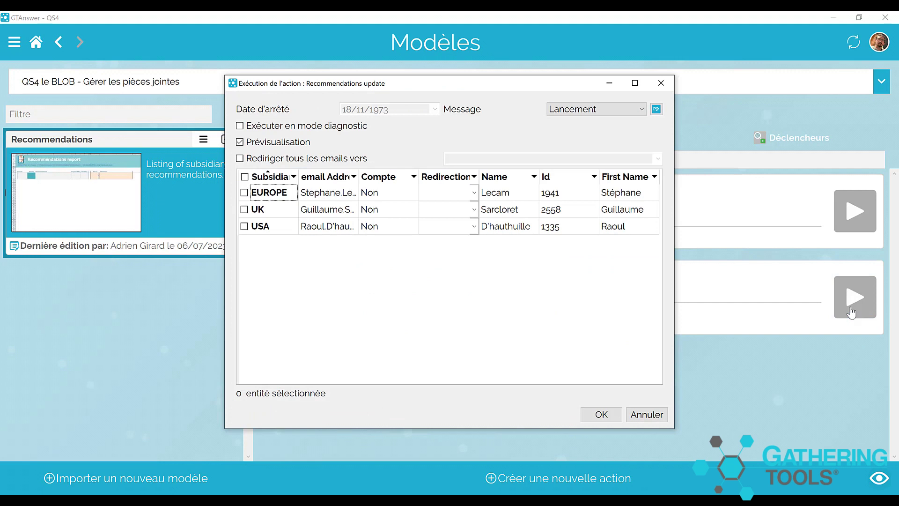
pyautogui.click(245, 177)
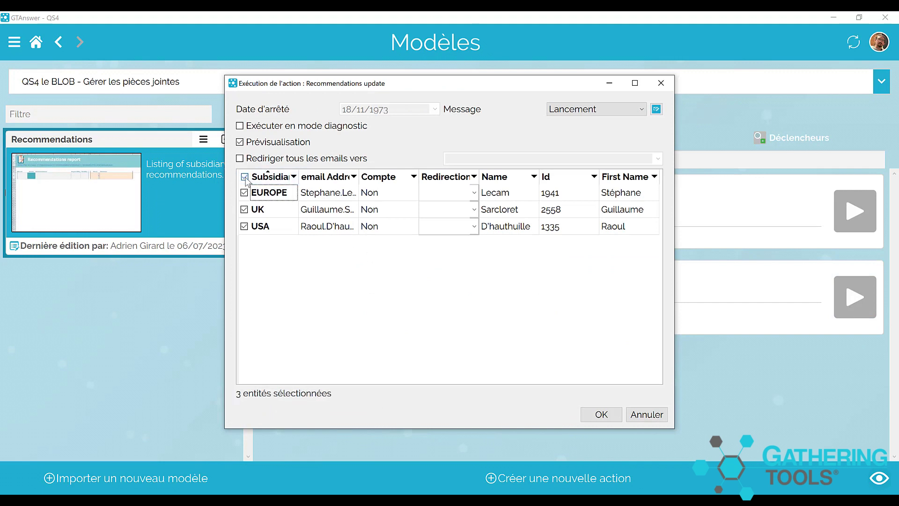
pyautogui.click(240, 142)
pyautogui.click(601, 415)
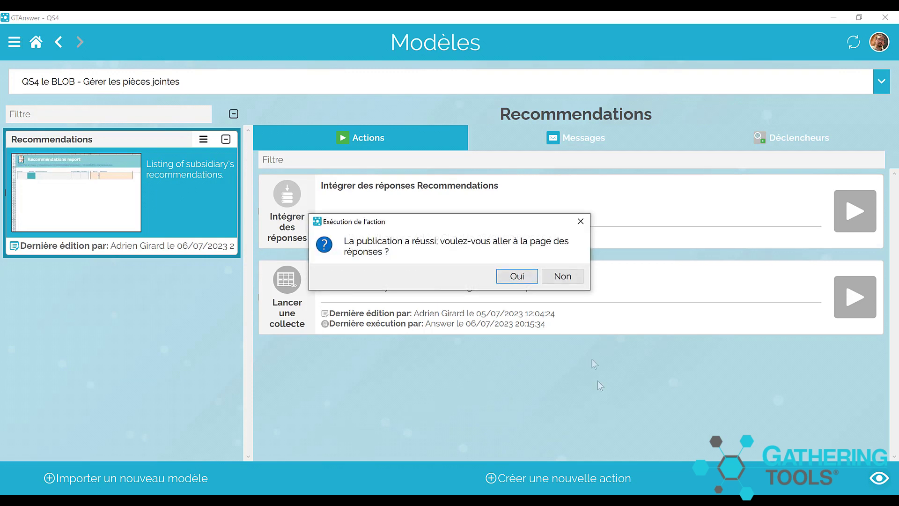
# - Go to the campaign's responses page and open the EUROPE subsidiary's questionnaire from its launch message
pyautogui.click(524, 277)
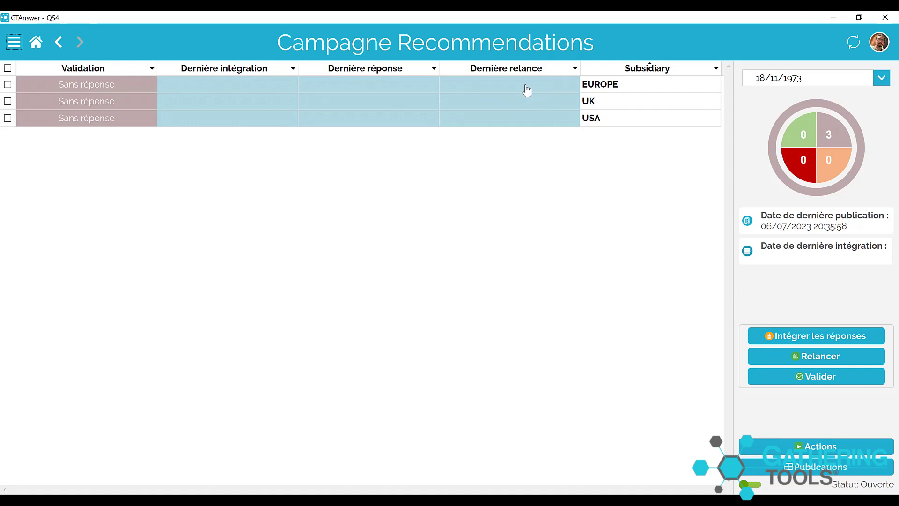
pyautogui.click(526, 84)
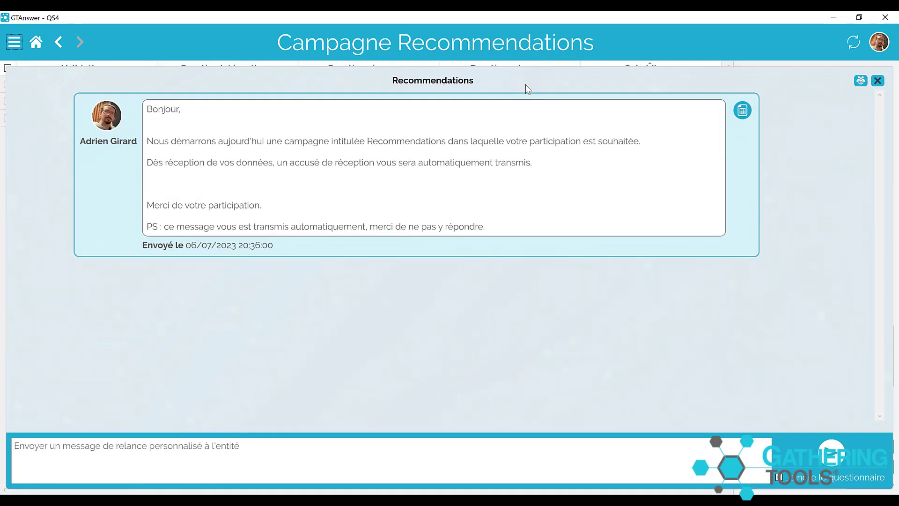
pyautogui.click(742, 111)
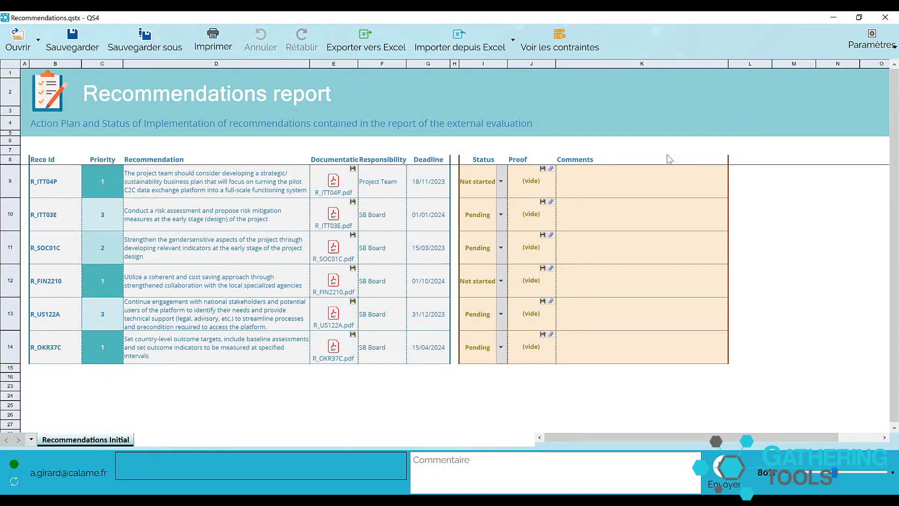
# - Set the status of recommendation R_ITT04P to Closed, and of R_ITT03E and R_SOC01C to Ongoing
pyautogui.click(501, 182)
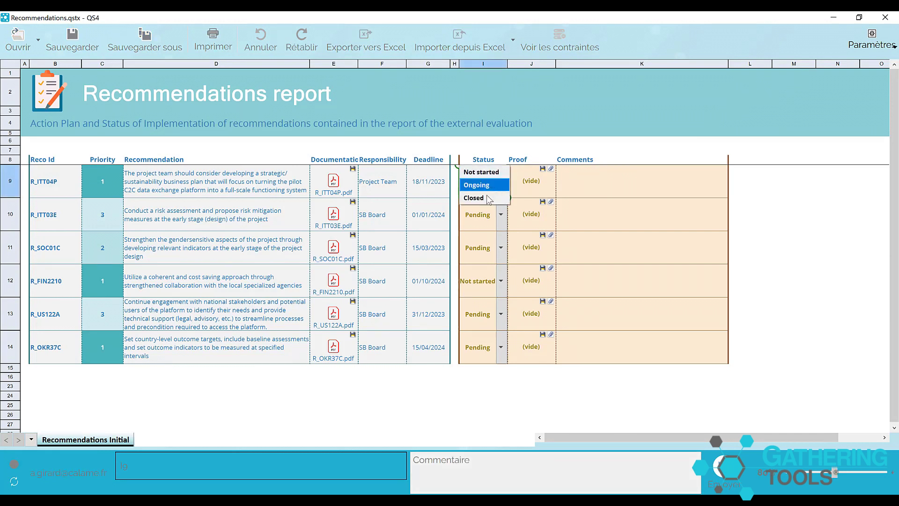
pyautogui.click(482, 201)
pyautogui.click(501, 213)
pyautogui.click(484, 220)
pyautogui.click(501, 248)
pyautogui.click(485, 255)
# - Set the status of recommendations R_FIN2210 and R_US122A to Closed, and of R_OKR37C to Ongoing
pyautogui.click(503, 281)
pyautogui.click(501, 281)
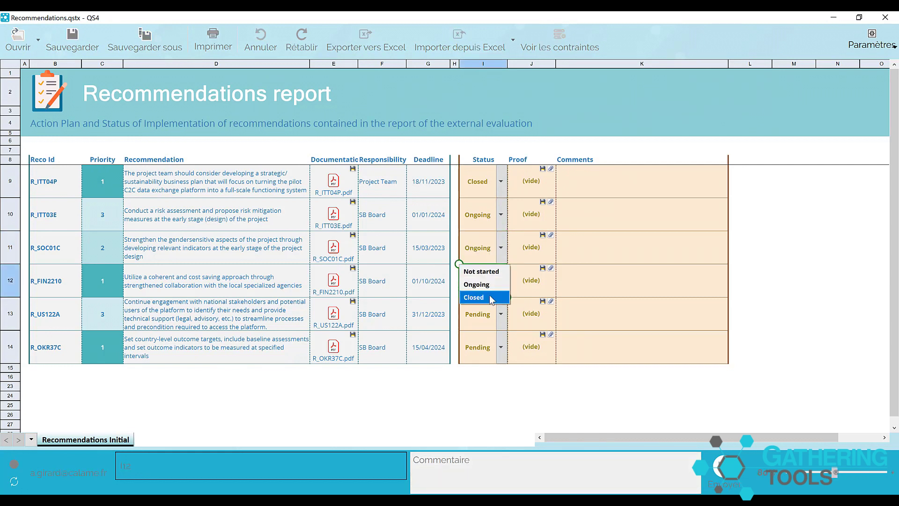
pyautogui.click(480, 295)
pyautogui.click(502, 314)
pyautogui.click(501, 314)
pyautogui.click(479, 387)
pyautogui.click(500, 353)
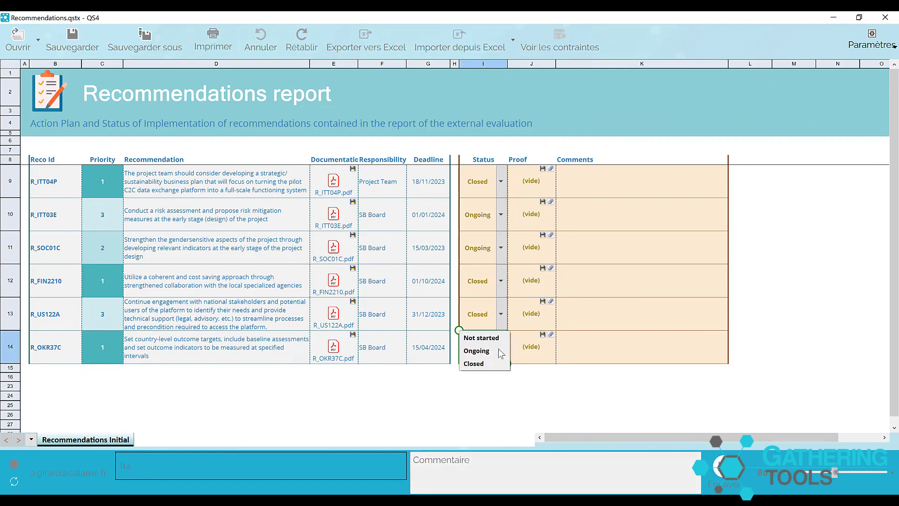
pyautogui.click(491, 348)
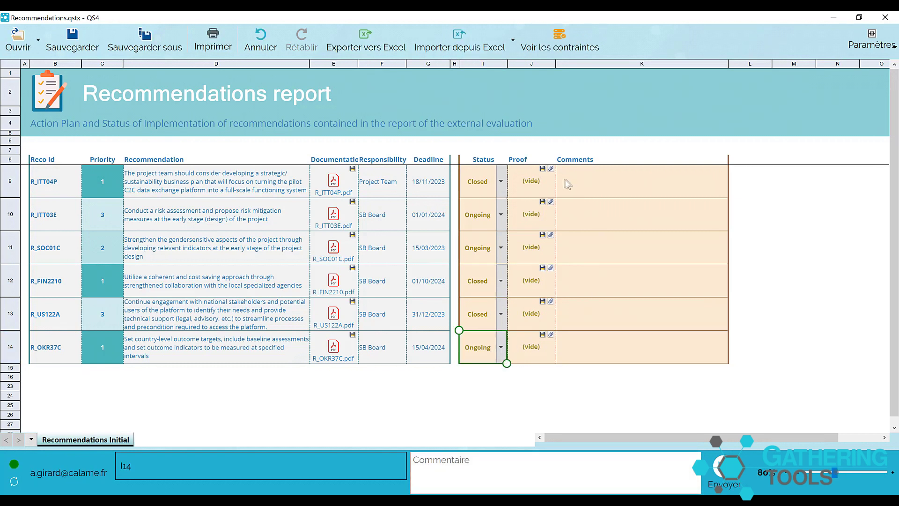
# - Attach the file Proof A.xlsx from the Proofs folder as the proof for recommendation R_ITT04P
pyautogui.click(551, 170)
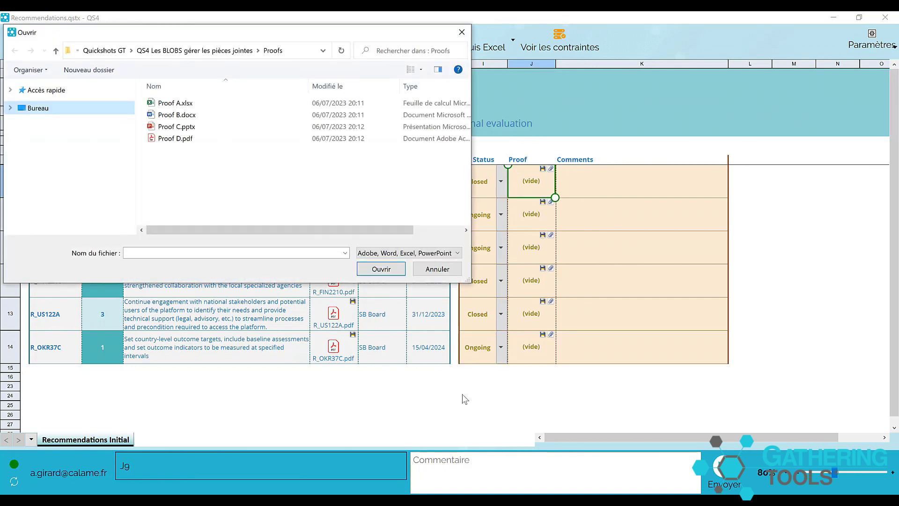
pyautogui.click(201, 102)
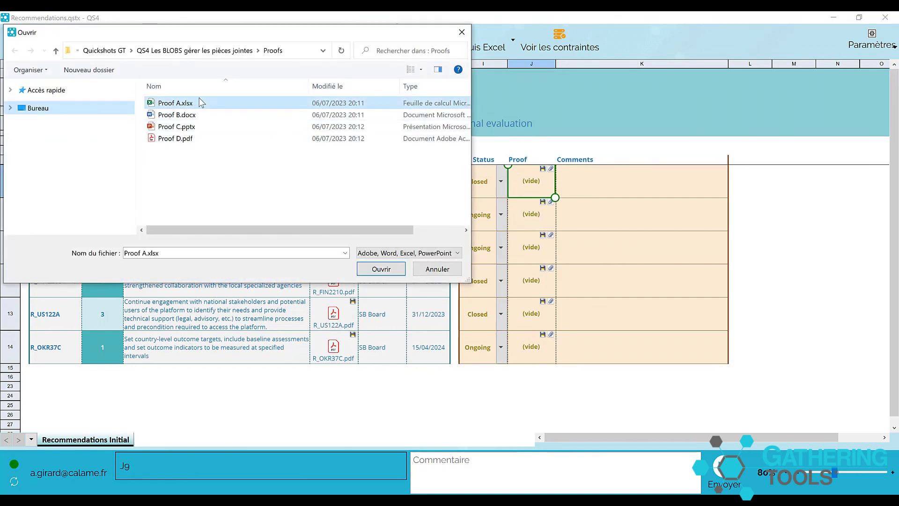
pyautogui.click(379, 270)
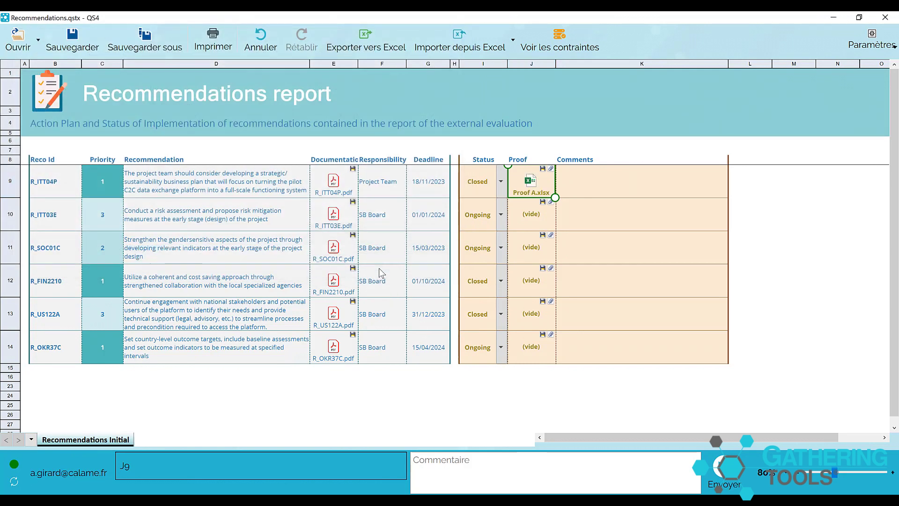
# - Attach the file Proof B.docx as the proof for recommendation R_FIN2210
pyautogui.click(529, 287)
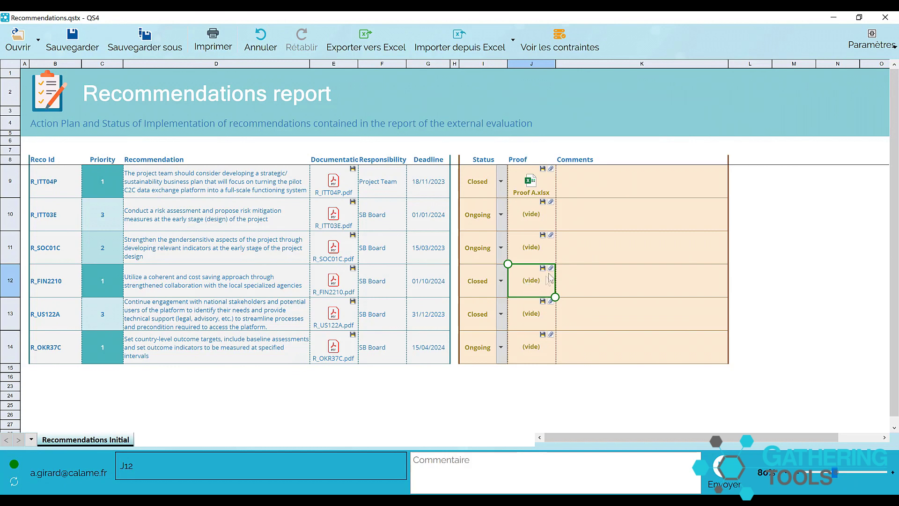
pyautogui.click(551, 269)
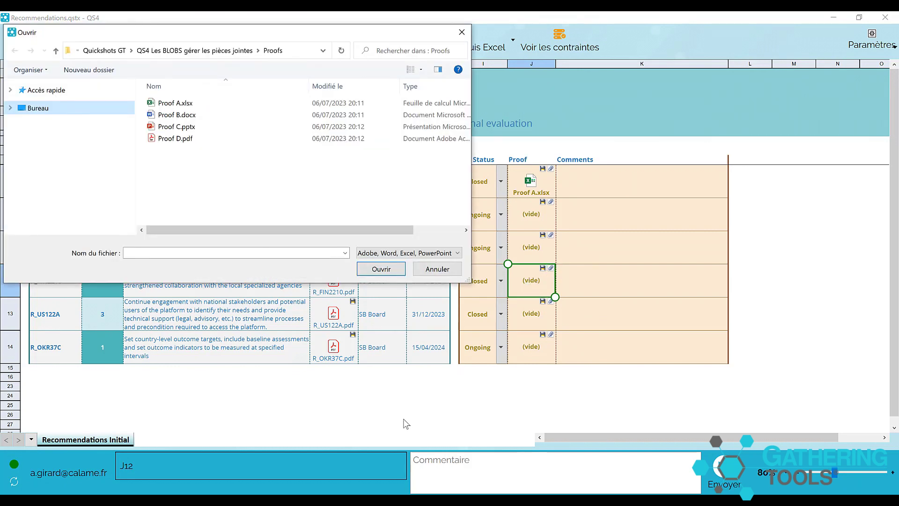
pyautogui.click(207, 118)
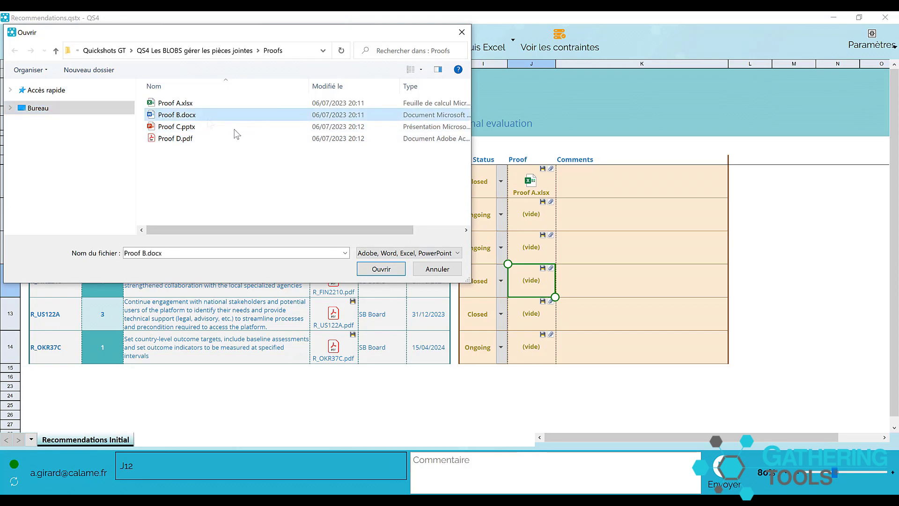
pyautogui.click(381, 271)
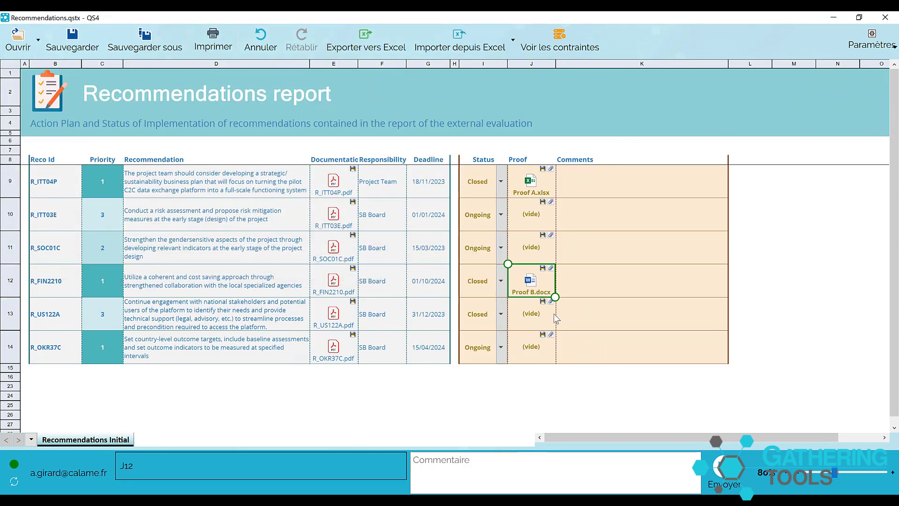
# - Attach the file Proof C.pptx as the proof for recommendation R_US122A
pyautogui.click(531, 322)
pyautogui.click(551, 301)
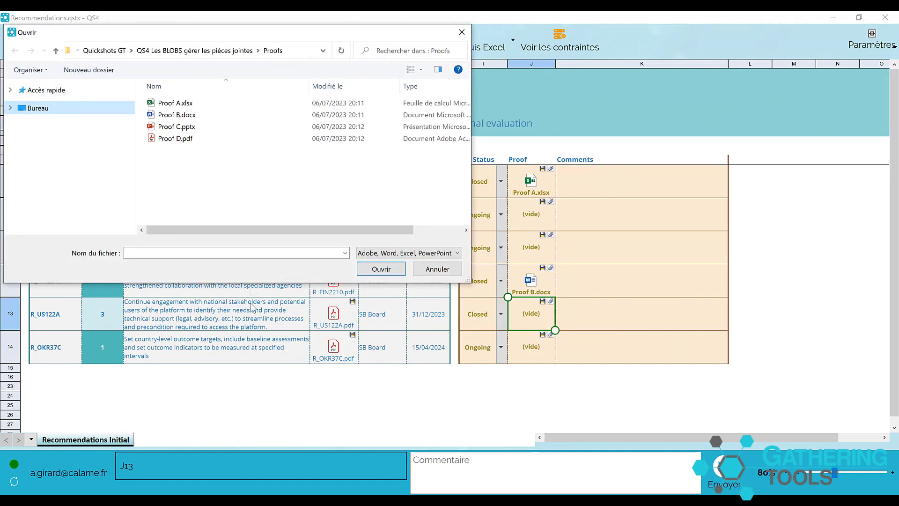
pyautogui.click(185, 127)
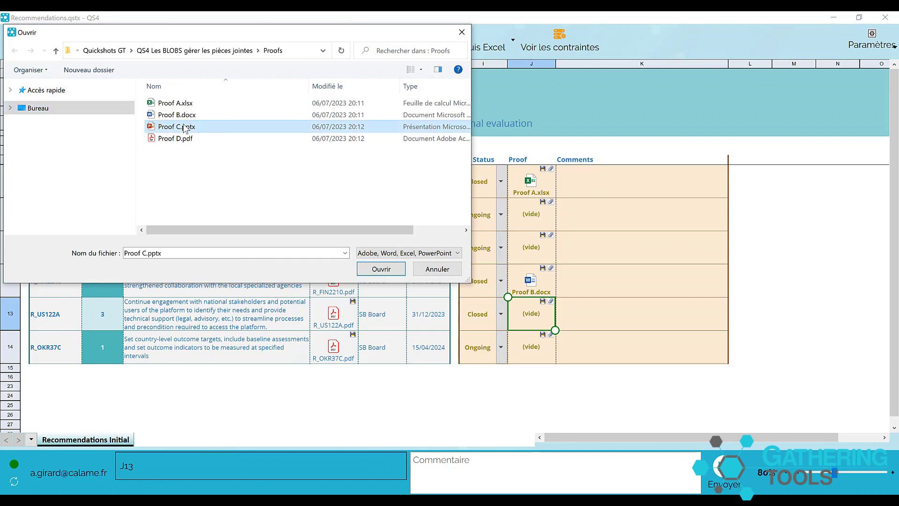
pyautogui.click(378, 270)
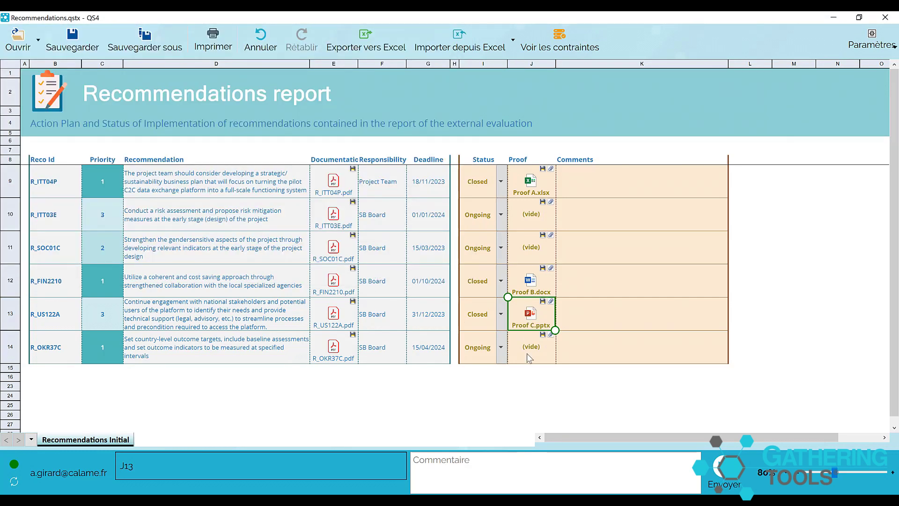
# - Add the response comment "Here are my updates - with proofs!" and send the completed questionnaire
pyautogui.click(509, 467)
pyautogui.write('Here ar')
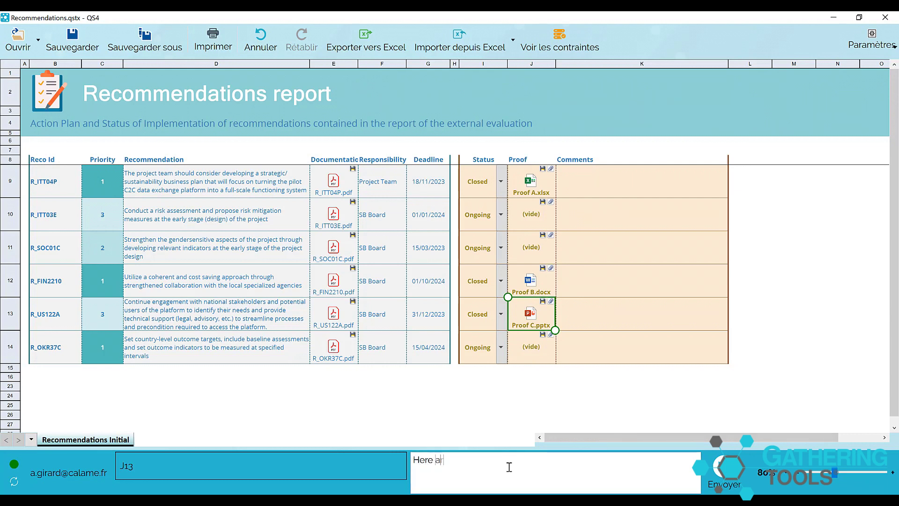
pyautogui.write('e my updates - with proofs!')
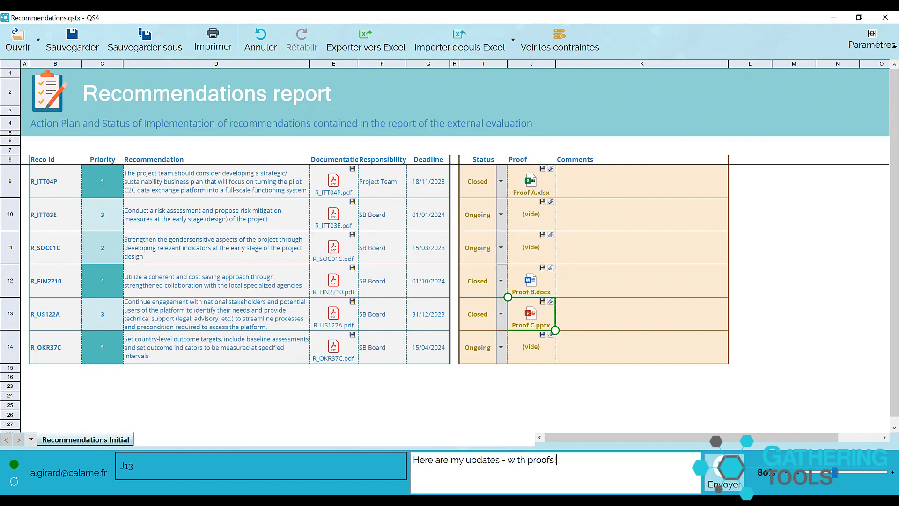
pyautogui.click(724, 473)
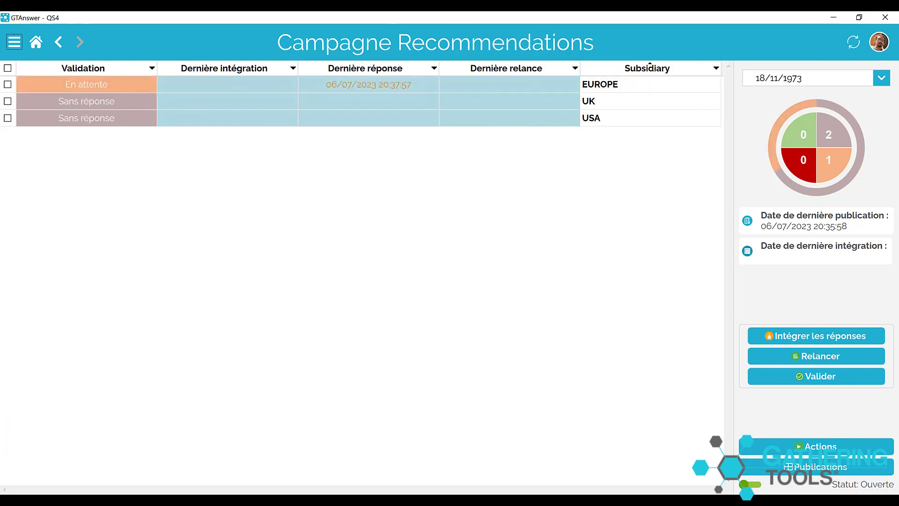
# - In GTAnswer, integrate the received responses of the Recommendations campaign and dismiss the completion message
pyautogui.click(760, 340)
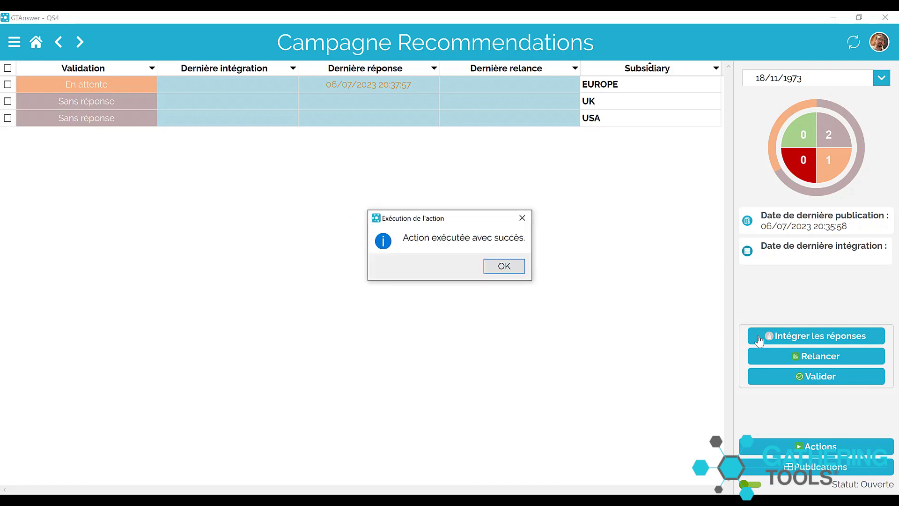
pyautogui.click(509, 271)
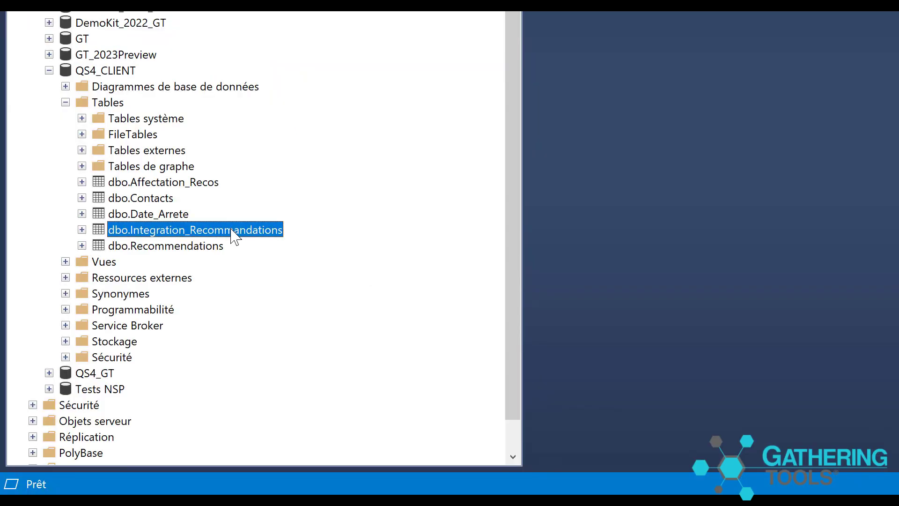
# - In SQL Server Management Studio, query the first 1000 rows of dbo.Integration_Recommandations and widen the Proof column to read the stored file paths
pyautogui.rightClick(235, 231)
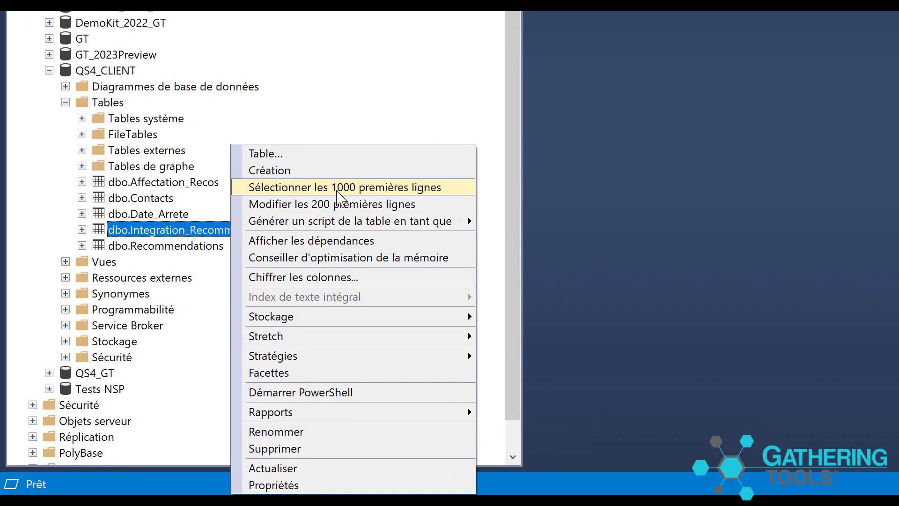
pyautogui.click(339, 187)
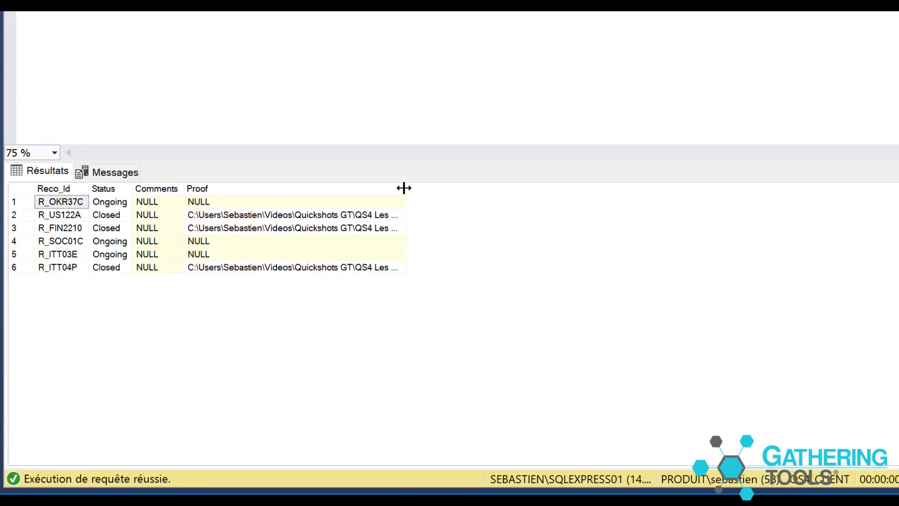
pyautogui.moveTo(407, 188); pyautogui.dragTo(891, 184)
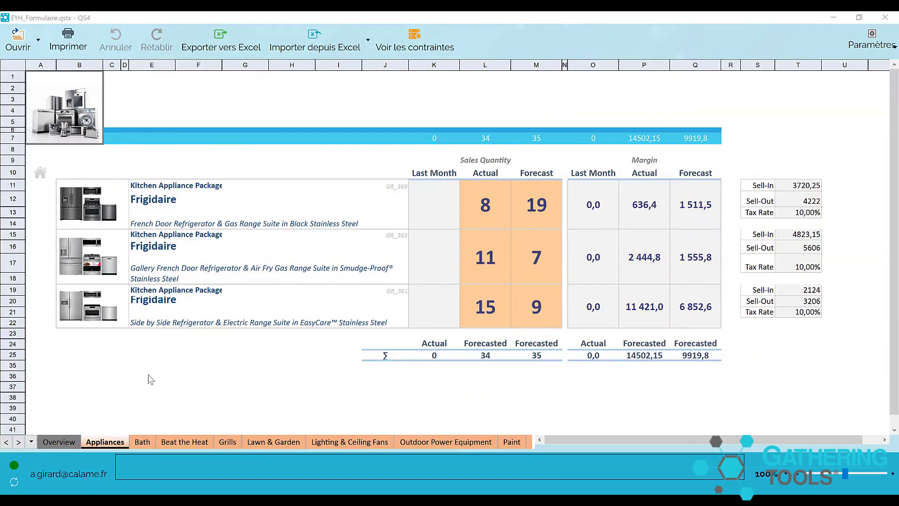
# - In the EYH_Formulaire questionnaire, view the Bath, Beat the Heat, Grills and Lawn & Garden sheets to examine their product images
pyautogui.click(142, 442)
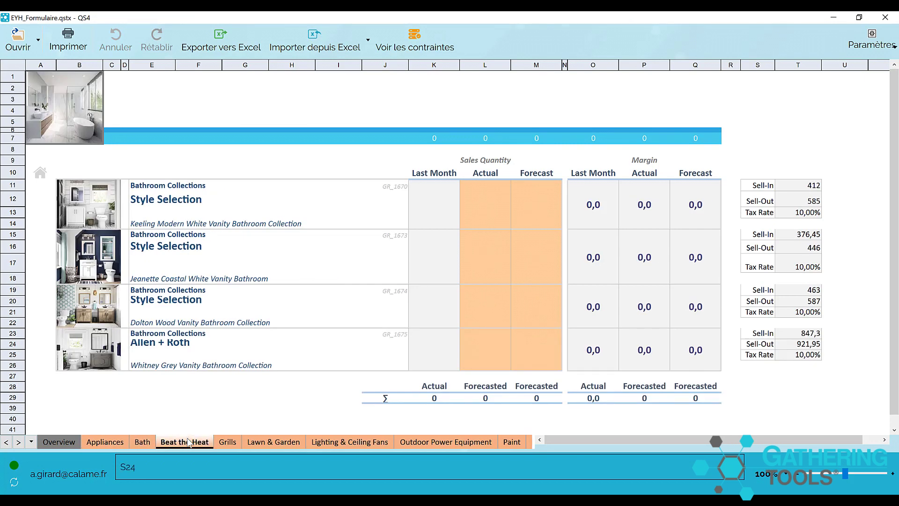
pyautogui.click(187, 443)
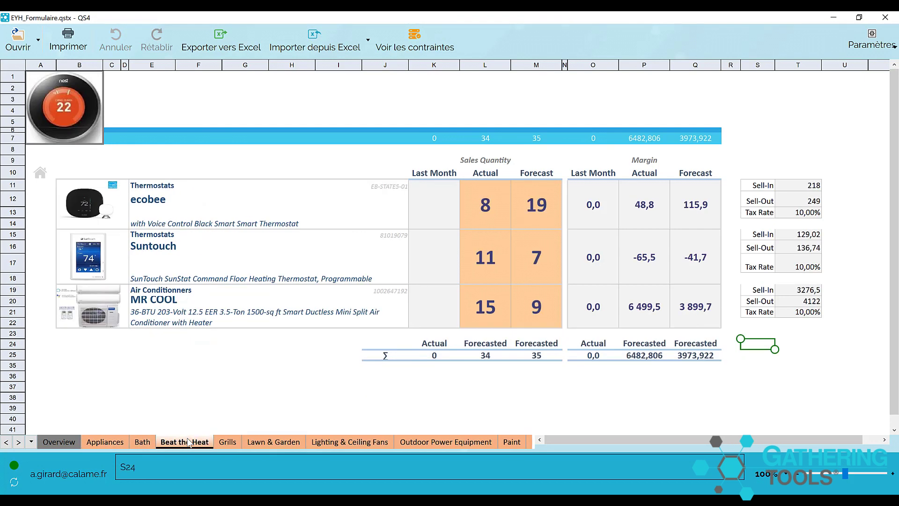
pyautogui.click(227, 442)
pyautogui.click(273, 443)
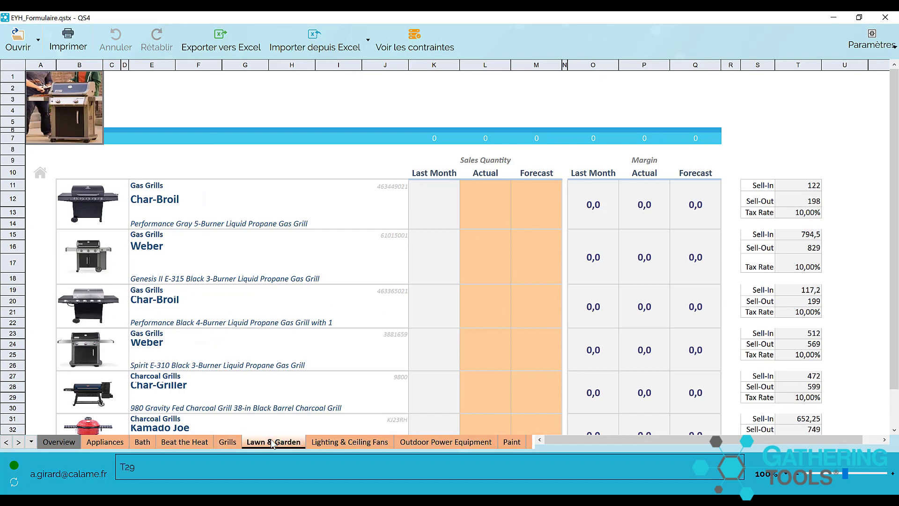